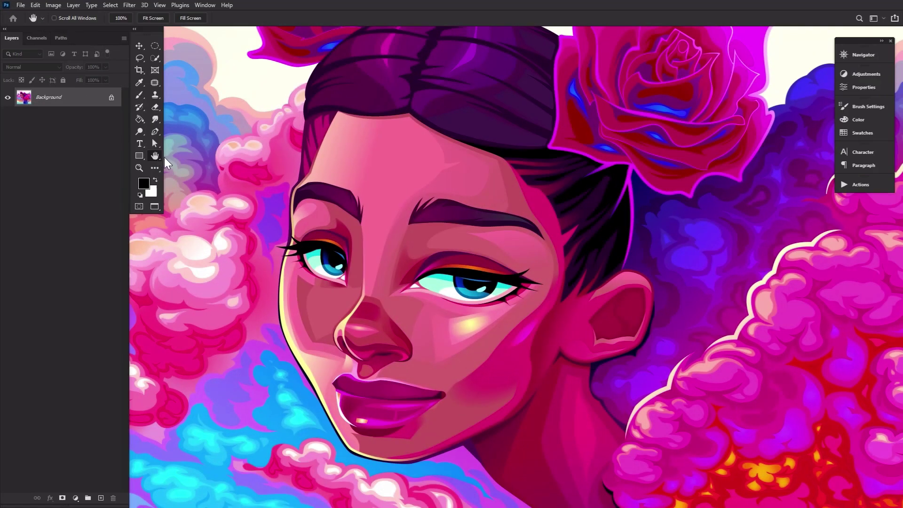
Load the Pixel Artist action set from its ATN file into the Actions panel.
{"action": "left_click", "coordinate": [205, 5]}
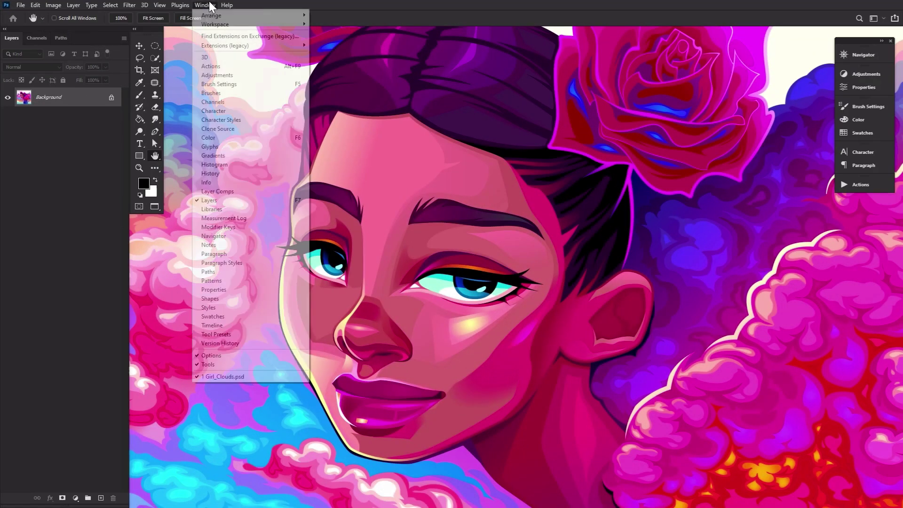
{"action": "left_click", "coordinate": [220, 68]}
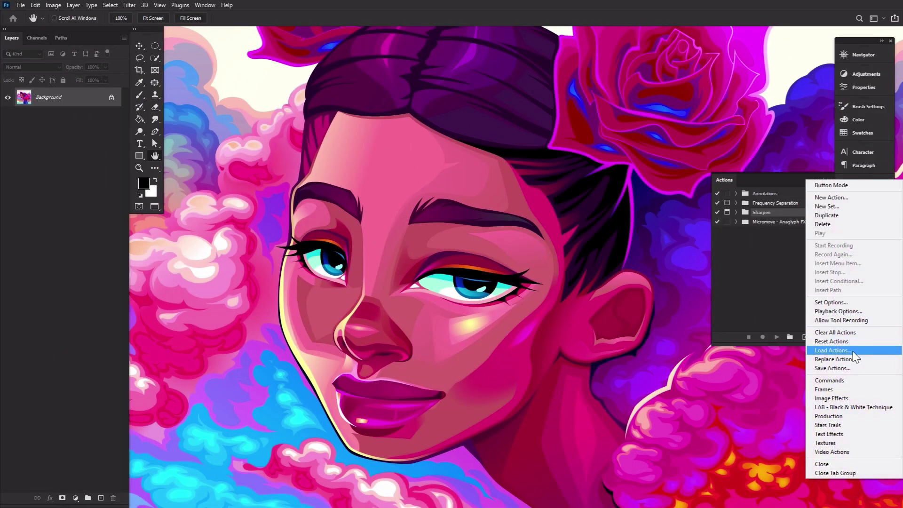
{"action": "left_click", "coordinate": [852, 351]}
{"action": "left_click", "coordinate": [564, 193]}
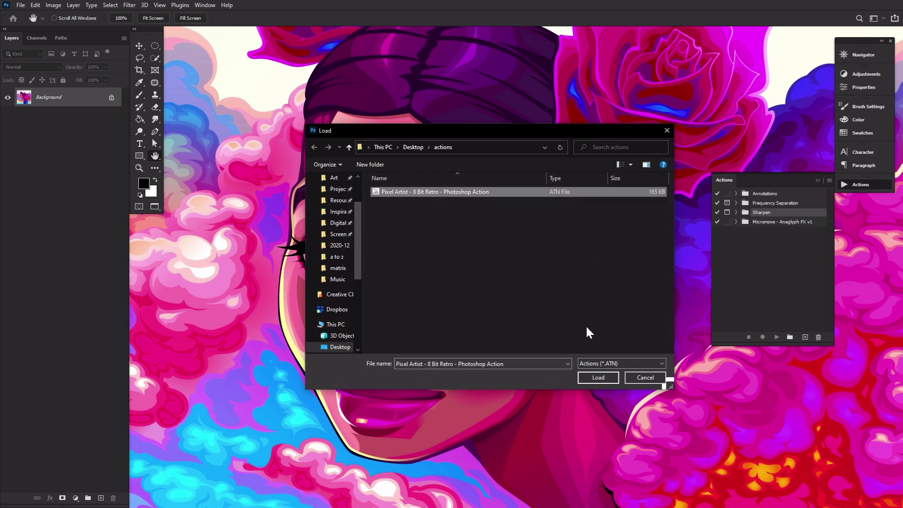
{"action": "left_click", "coordinate": [599, 377]}
Run the Pixel Artist - 8 Bit Retro action, then collapse and hide the OUTPUT group.
{"action": "left_click", "coordinate": [761, 241]}
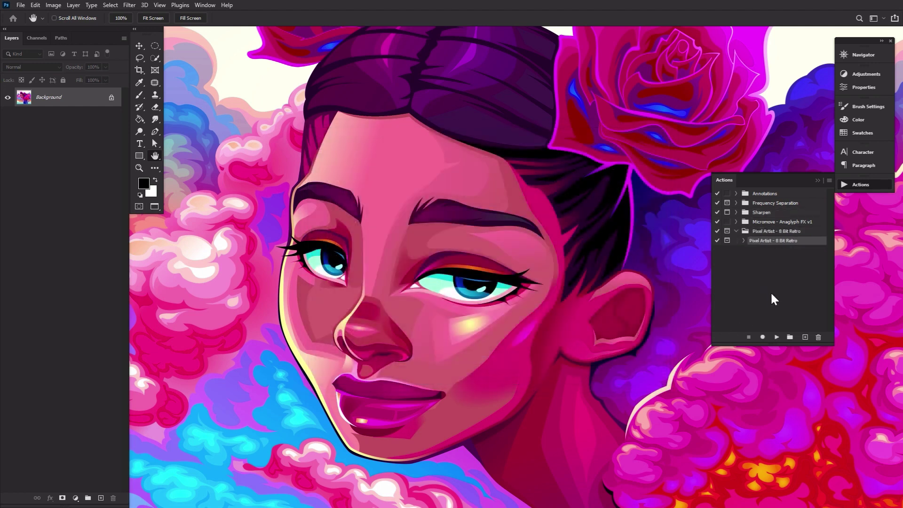
{"action": "left_click", "coordinate": [776, 337]}
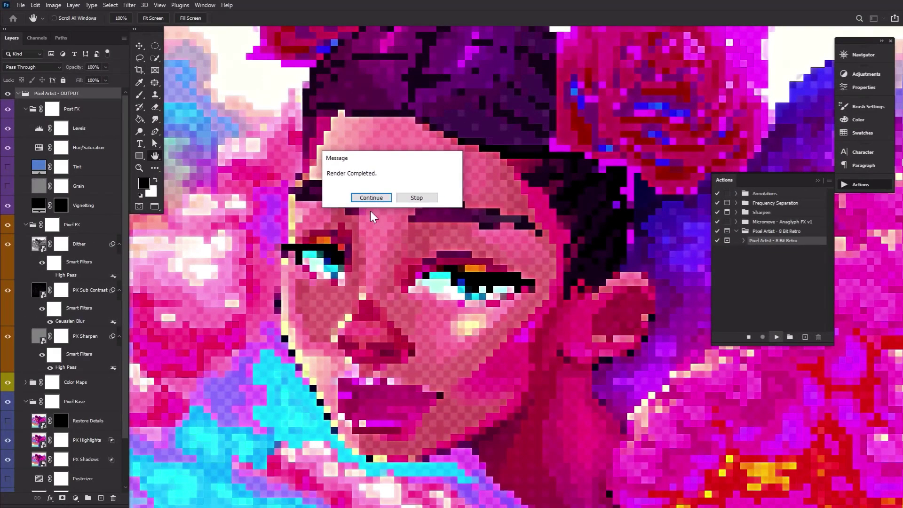
{"action": "left_click", "coordinate": [369, 197]}
{"action": "left_click", "coordinate": [18, 93]}
{"action": "left_click", "coordinate": [8, 94]}
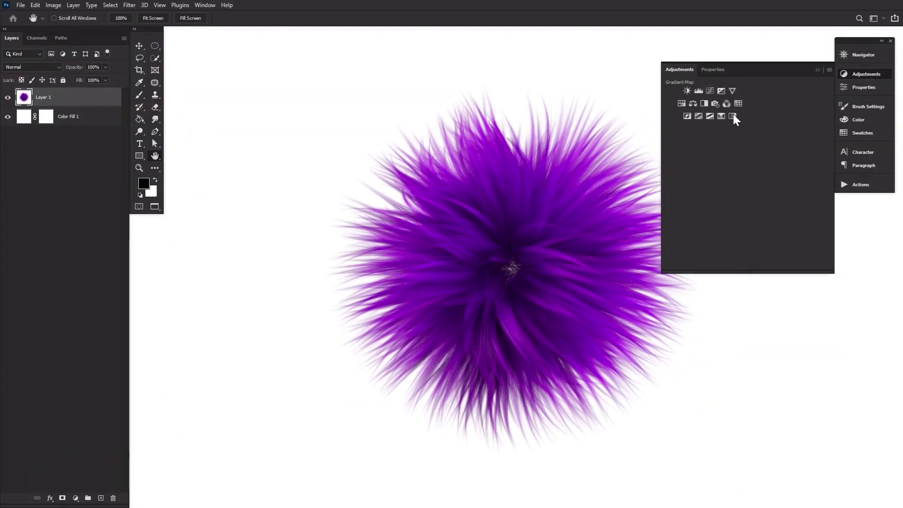
Darken the fur with a Gradient Map, then define Layer 1 as brush preset 09.png.
{"action": "left_click", "coordinate": [736, 116]}
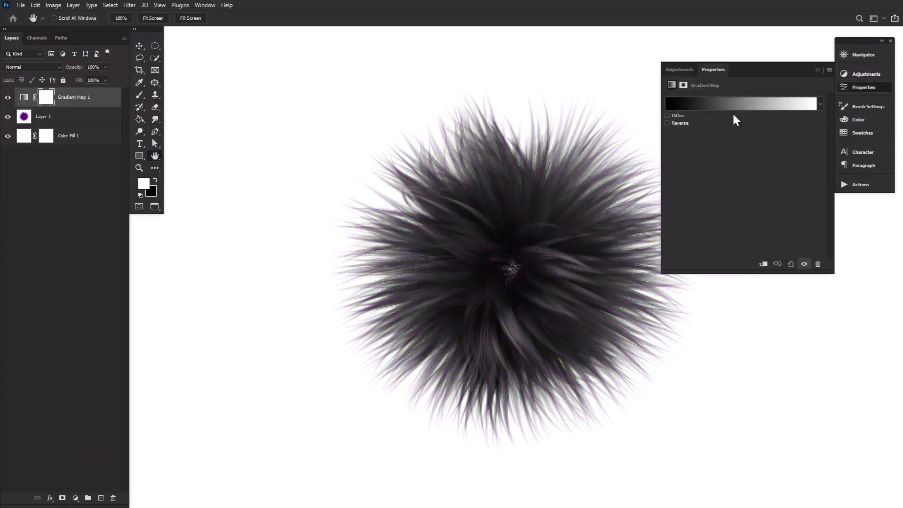
{"action": "left_click", "coordinate": [846, 90]}
{"action": "left_click", "coordinate": [87, 125]}
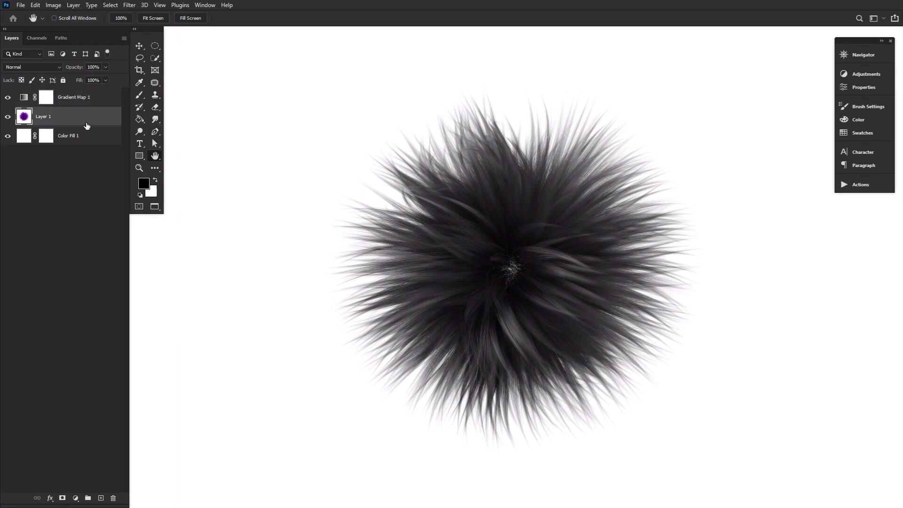
{"action": "left_click", "coordinate": [35, 5]}
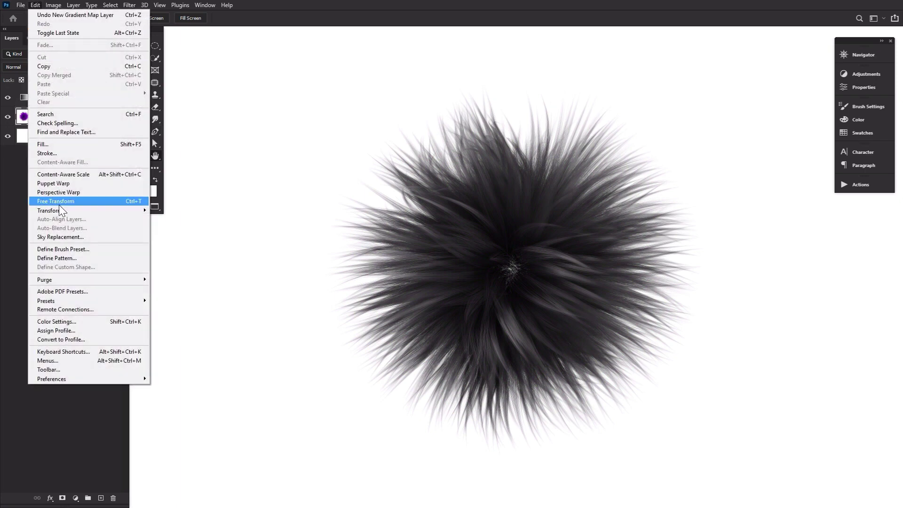
{"action": "left_click", "coordinate": [63, 248]}
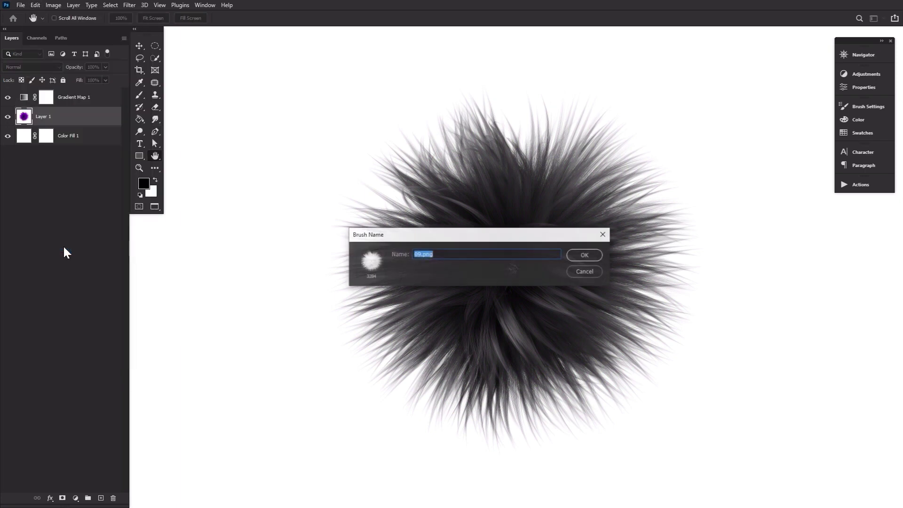
{"action": "left_click", "coordinate": [588, 260]}
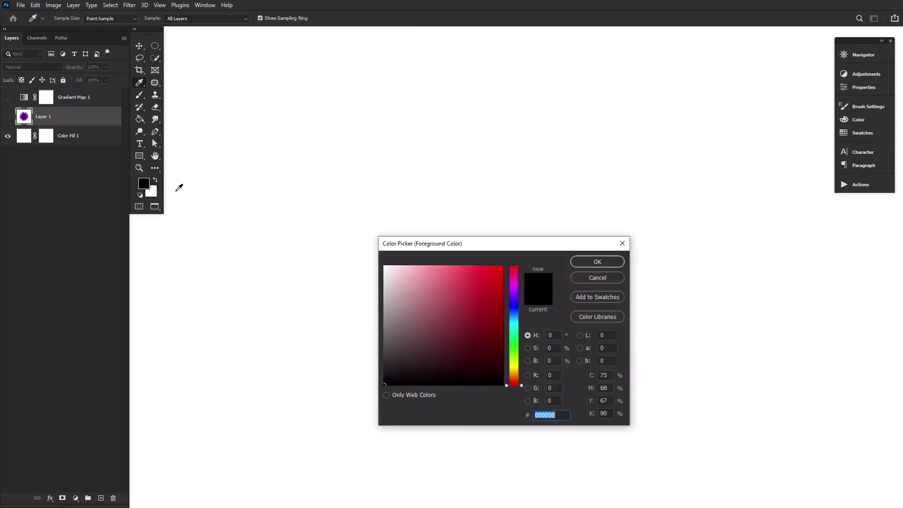
Stamp the fur brush in purple #004dd9 and open the brush preset picker's options menu.
{"action": "type", "text": "004dd9"}
{"action": "left_click", "coordinate": [598, 261]}
{"action": "key", "text": "b"}
{"action": "left_click", "coordinate": [494, 261]}
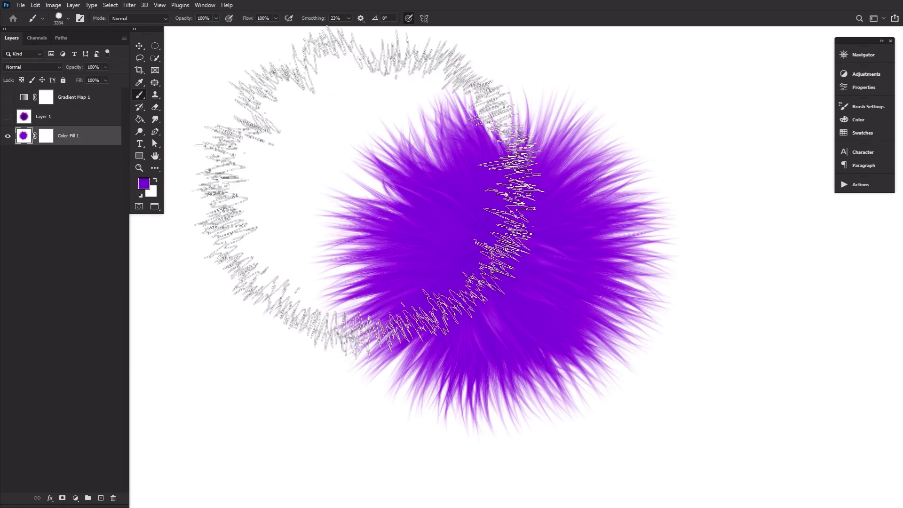
{"action": "left_click", "coordinate": [67, 18]}
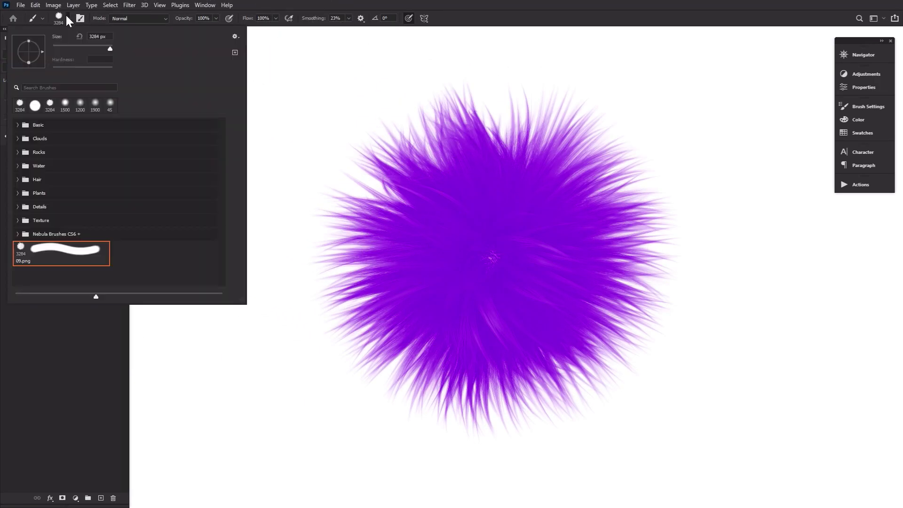
{"action": "left_click", "coordinate": [234, 36]}
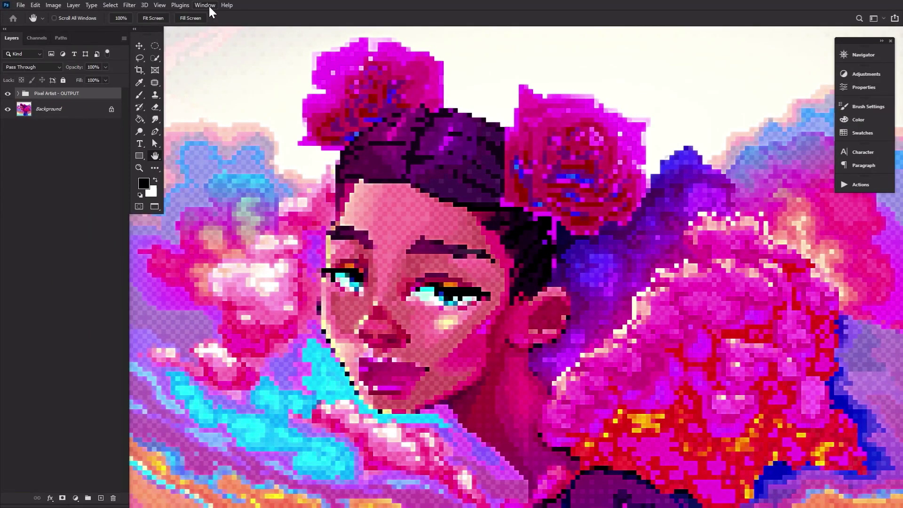
Add a Curves adjustment bent down to darken the portrait, then toggle Curves 1 off, on and off.
{"action": "left_click", "coordinate": [206, 5]}
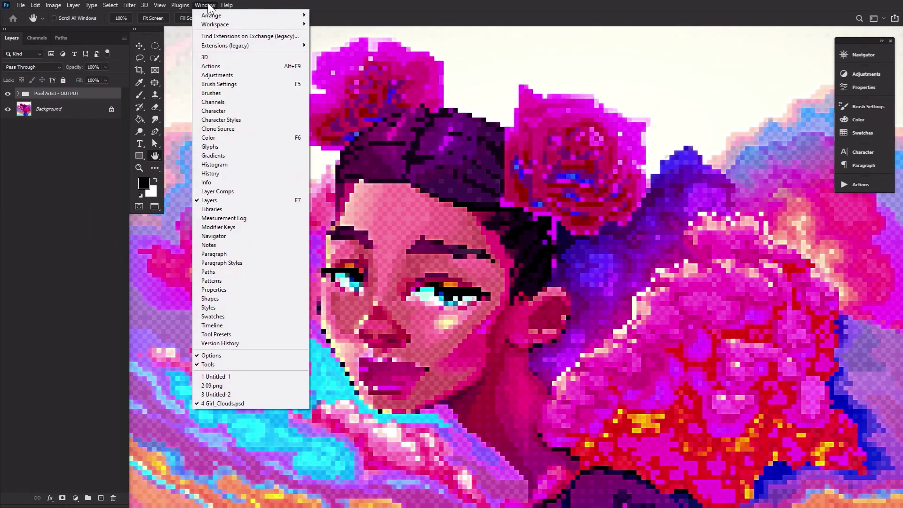
{"action": "left_click", "coordinate": [223, 75]}
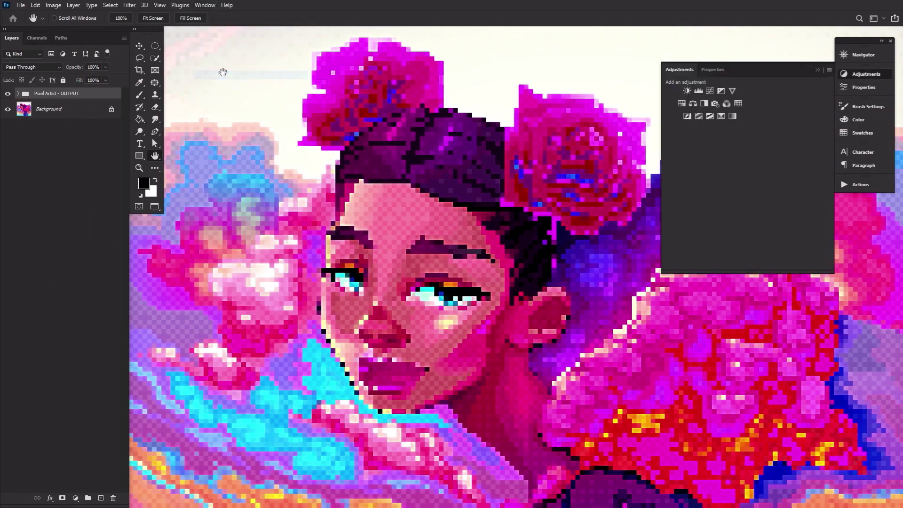
{"action": "left_click", "coordinate": [709, 90]}
{"action": "left_click_drag", "start_coordinate": [729, 212], "coordinate": [732, 213]}
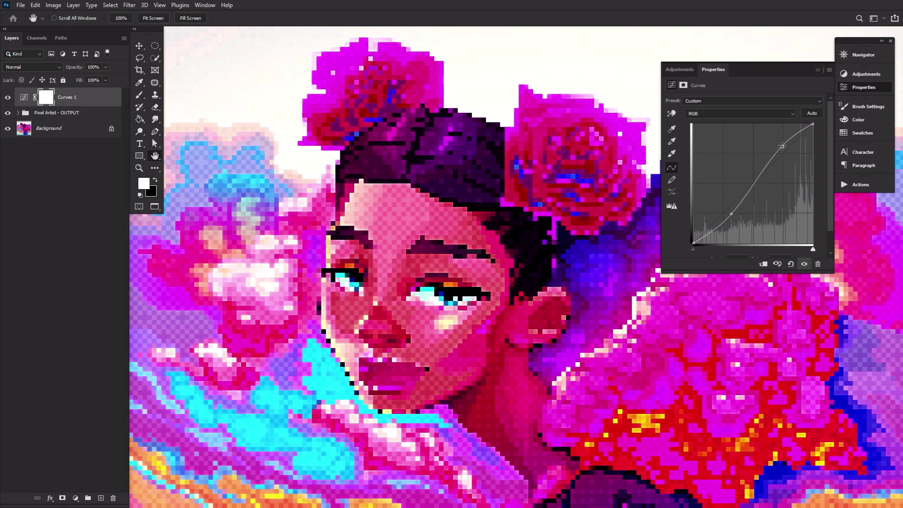
{"action": "left_click", "coordinate": [857, 90]}
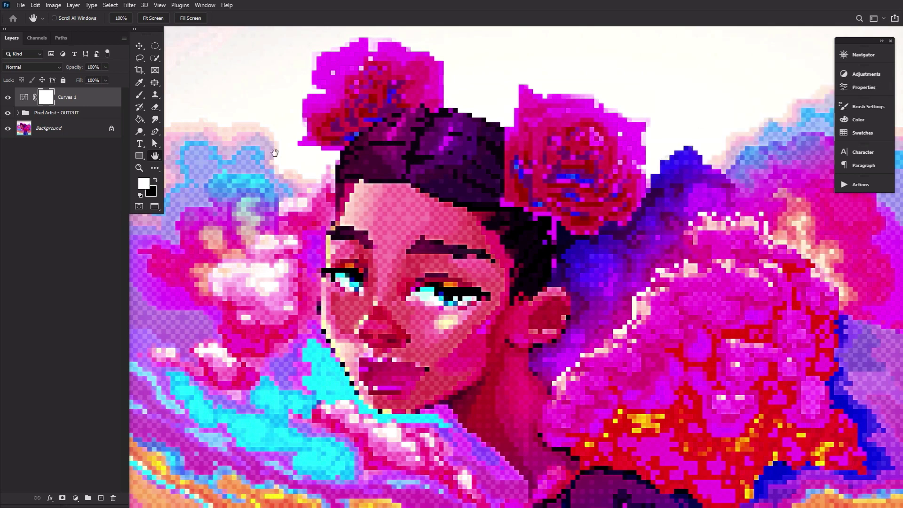
{"action": "left_click", "coordinate": [8, 97]}
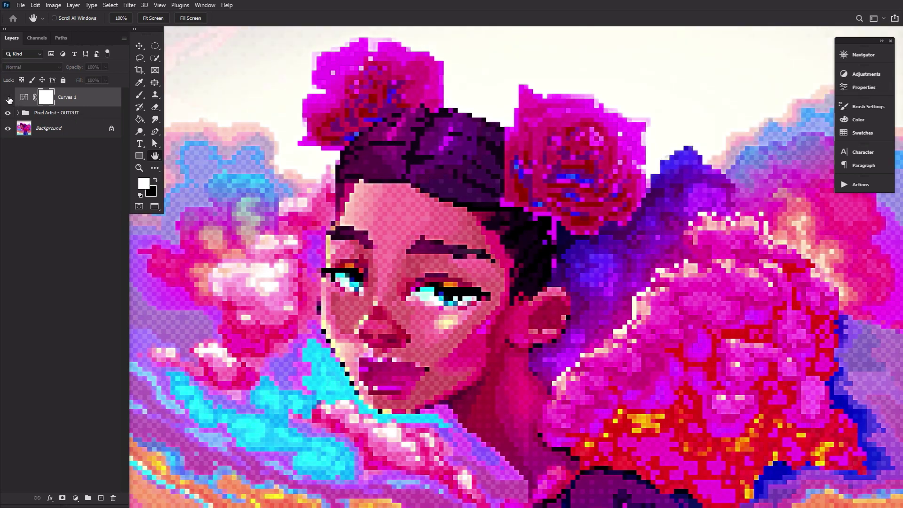
{"action": "left_click", "coordinate": [8, 98]}
{"action": "left_click", "coordinate": [8, 98]}
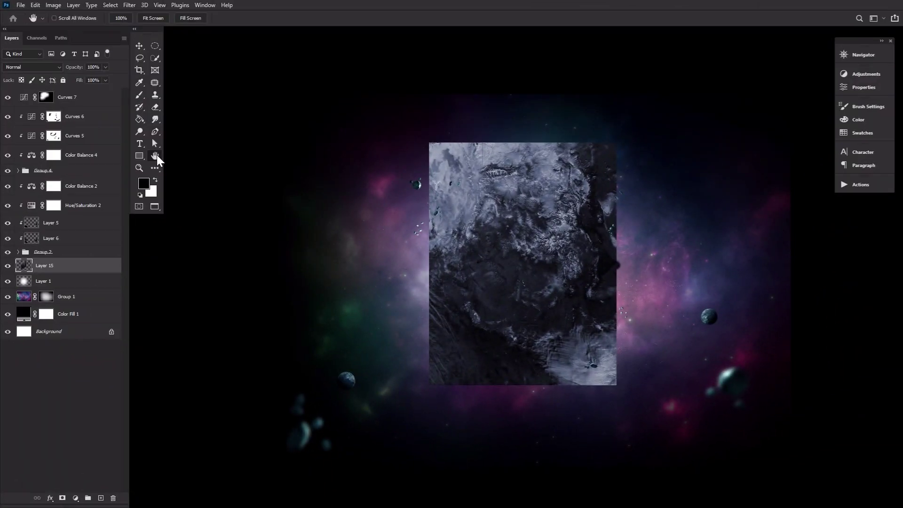
Draw a circular elliptical selection over the rock texture and nudge it into place.
{"action": "left_click", "coordinate": [156, 46]}
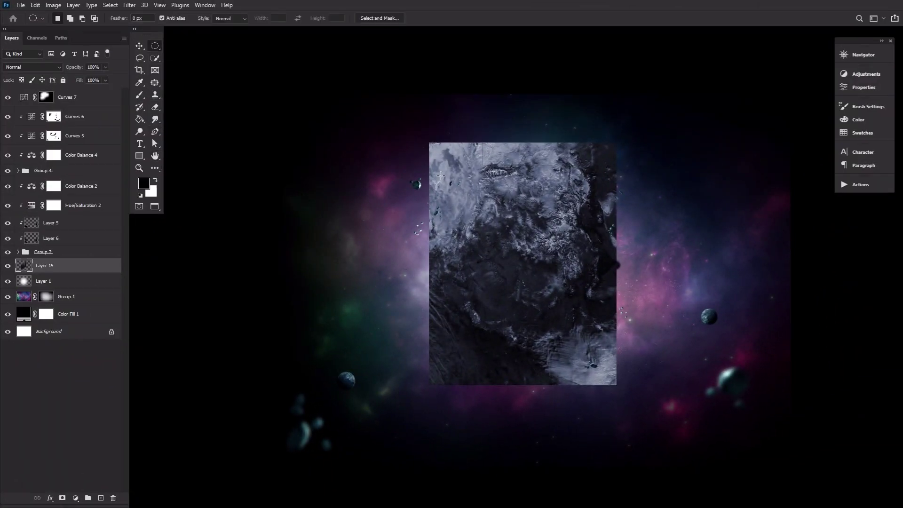
{"action": "left_click_drag", "start_coordinate": [441, 176], "coordinate": [614, 367]}
{"action": "left_click_drag", "start_coordinate": [574, 310], "coordinate": [571, 309]}
Spherize the circle at amount 100 and mask Layer 15 to the circular selection.
{"action": "left_click", "coordinate": [129, 6]}
{"action": "mouse_move", "coordinate": [192, 138]}
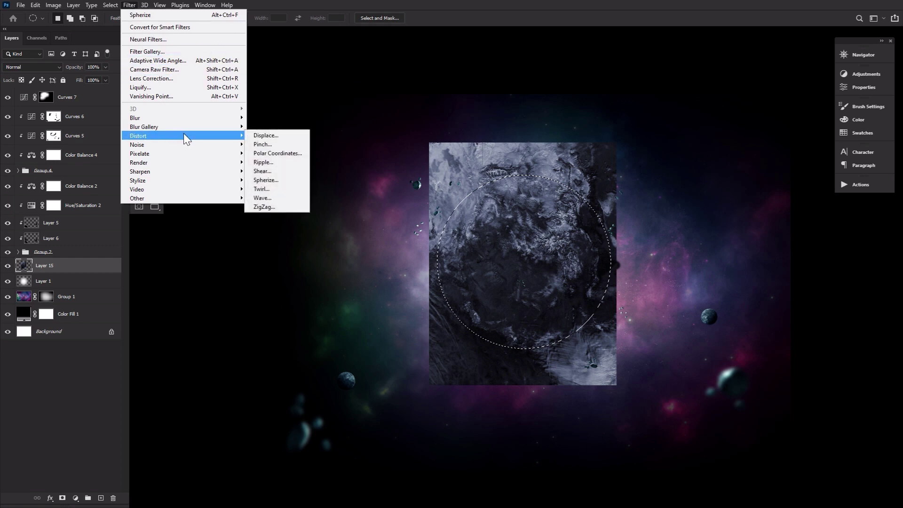
{"action": "left_click", "coordinate": [278, 179]}
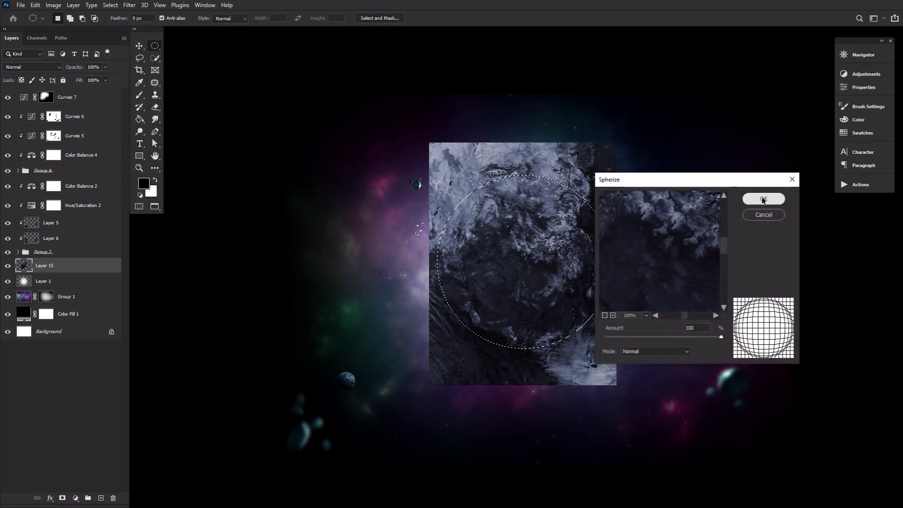
{"action": "left_click", "coordinate": [762, 200]}
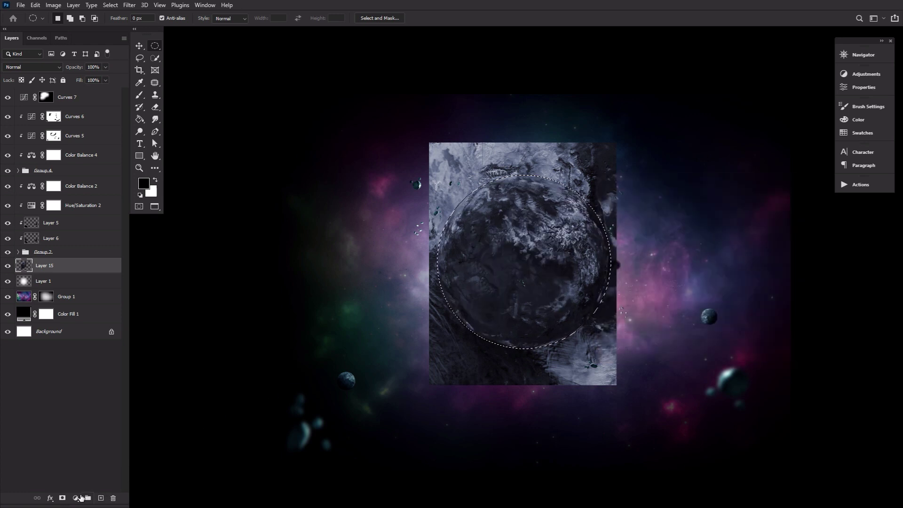
{"action": "left_click", "coordinate": [63, 498]}
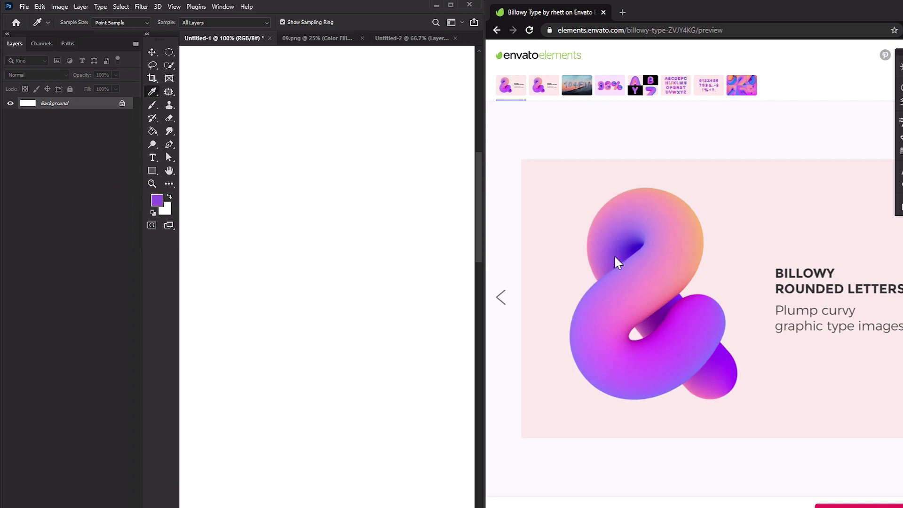
Swap the colours and sample light purple and pale pink from the Billowy letters browser image.
{"action": "left_click", "coordinate": [169, 196]}
{"action": "left_click", "coordinate": [656, 231]}
{"action": "left_click_drag", "start_coordinate": [656, 232], "coordinate": [552, 85]}
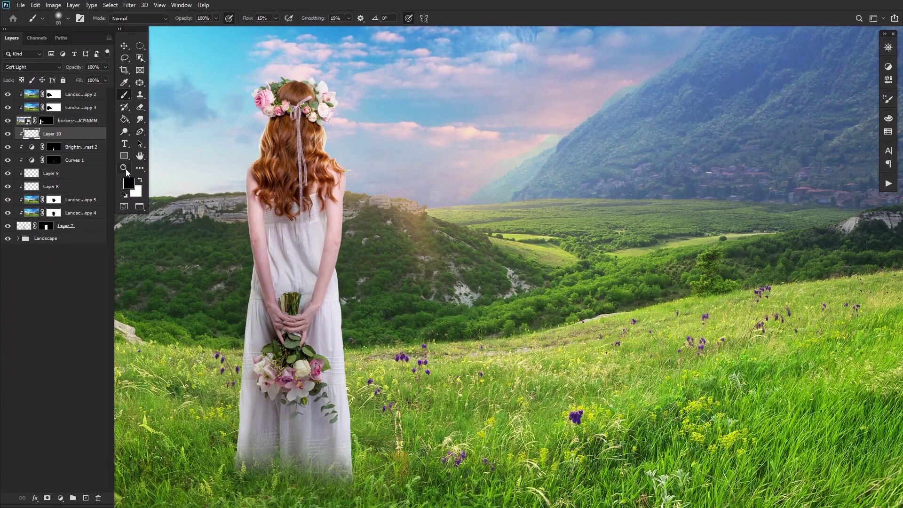
Zoom in on the bouquet and dress, pick the Brush, and pan up to the flower crown.
{"action": "left_click", "coordinate": [129, 167]}
{"action": "left_click", "coordinate": [277, 374]}
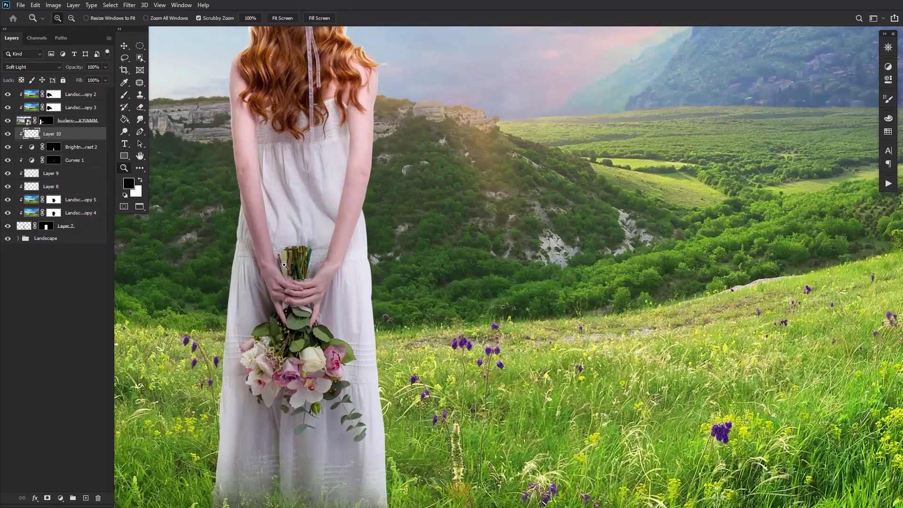
{"action": "key", "text": "b"}
{"action": "left_click_drag", "start_coordinate": [317, 237], "coordinate": [310, 395]}
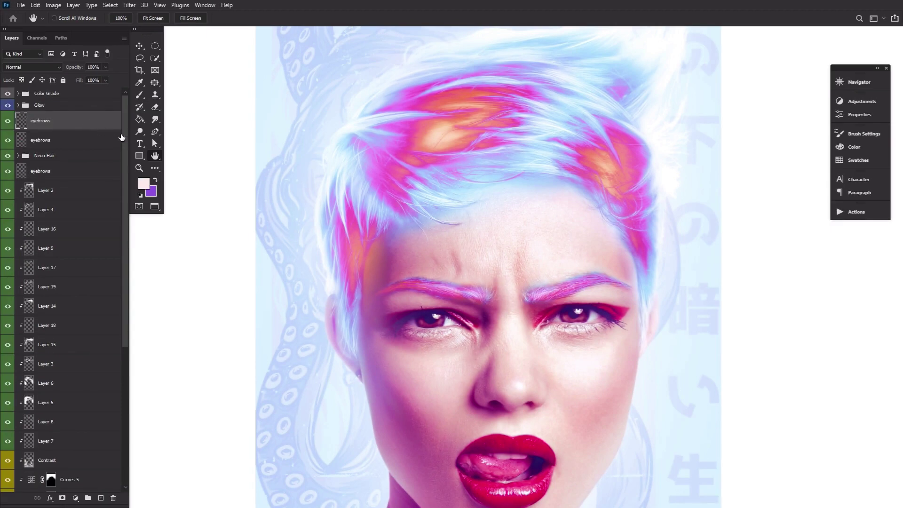
Group the layers from Layer 18 down to Glow into a new group.
{"action": "scroll", "coordinate": [125, 234], "scroll_direction": "down", "scroll_amount": 5}
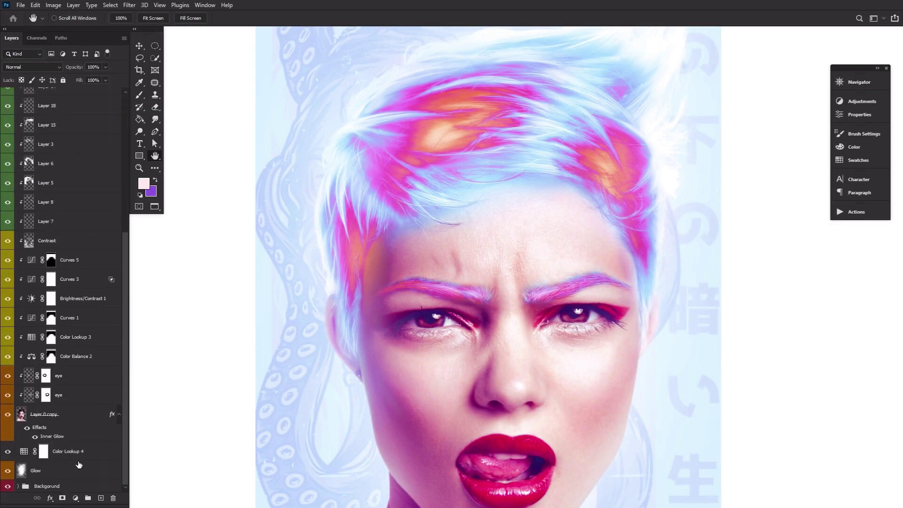
{"action": "left_click", "coordinate": [77, 470], "text": "shift"}
{"action": "key", "text": "ctrl+g"}
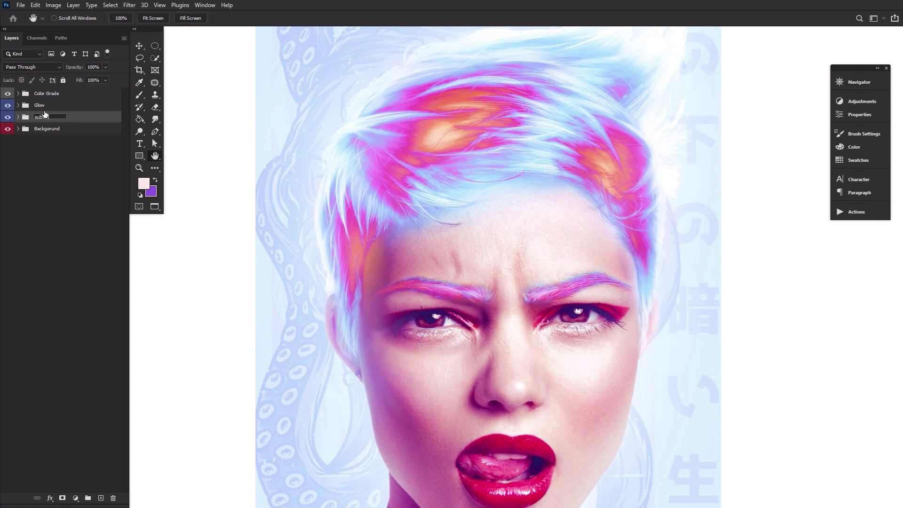
Select the subjecy group and give it a Violet colour label.
{"action": "left_click", "coordinate": [20, 107]}
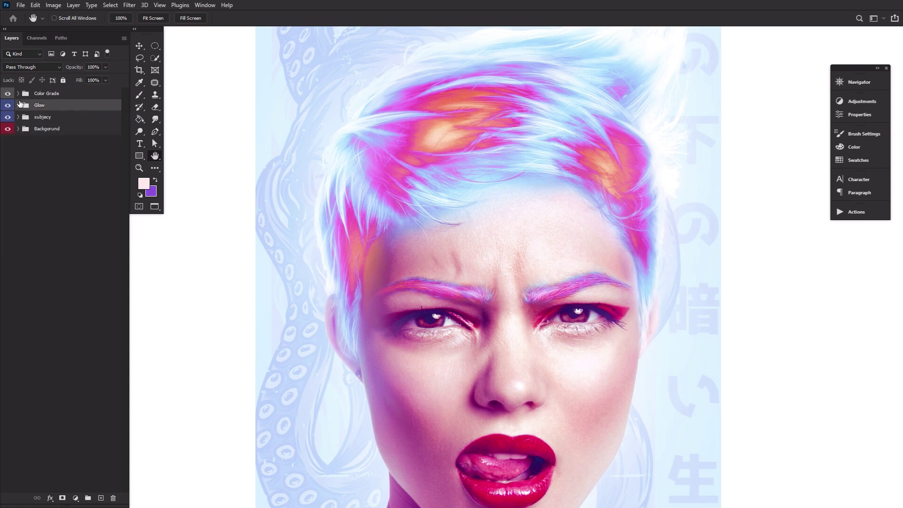
{"action": "left_click", "coordinate": [17, 105]}
{"action": "left_click", "coordinate": [17, 105]}
{"action": "right_click", "coordinate": [96, 119]}
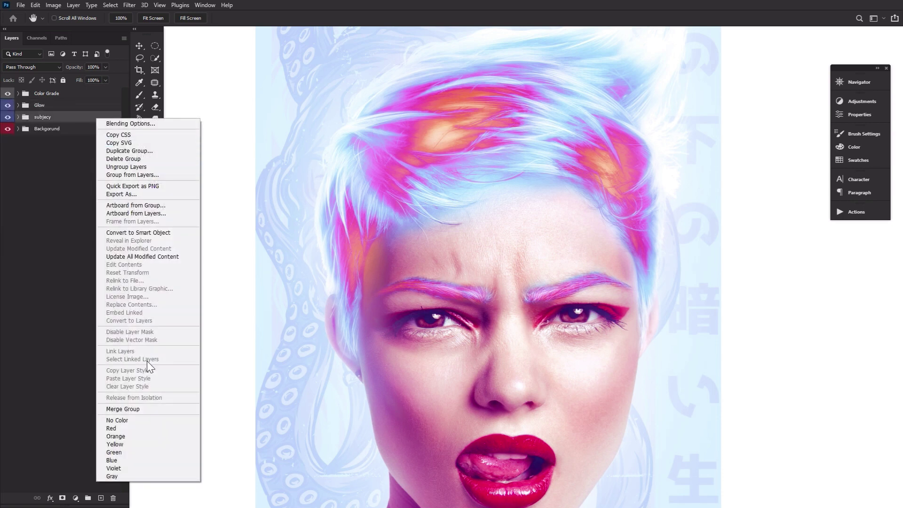
{"action": "left_click", "coordinate": [128, 468]}
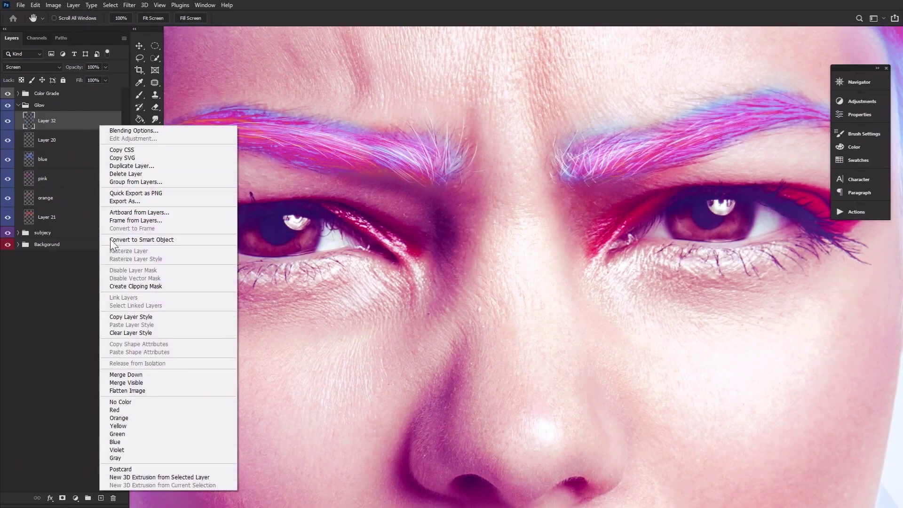
Flatten the image and resize it to 850 px wide.
{"action": "left_click", "coordinate": [132, 390]}
{"action": "left_click", "coordinate": [54, 5]}
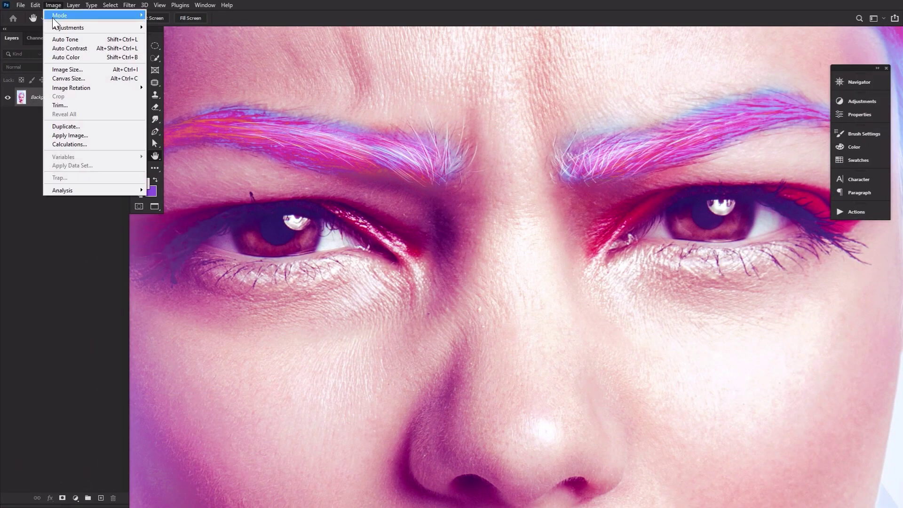
{"action": "left_click", "coordinate": [66, 68]}
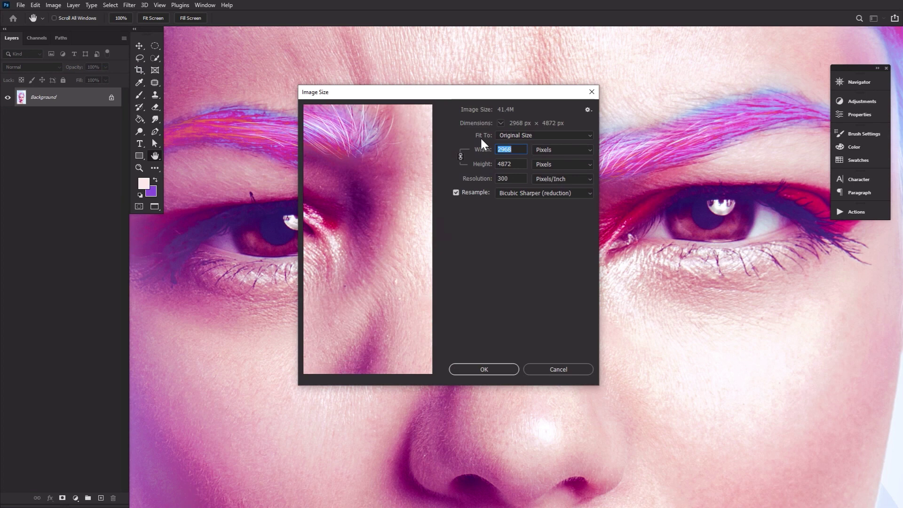
{"action": "type", "text": "850"}
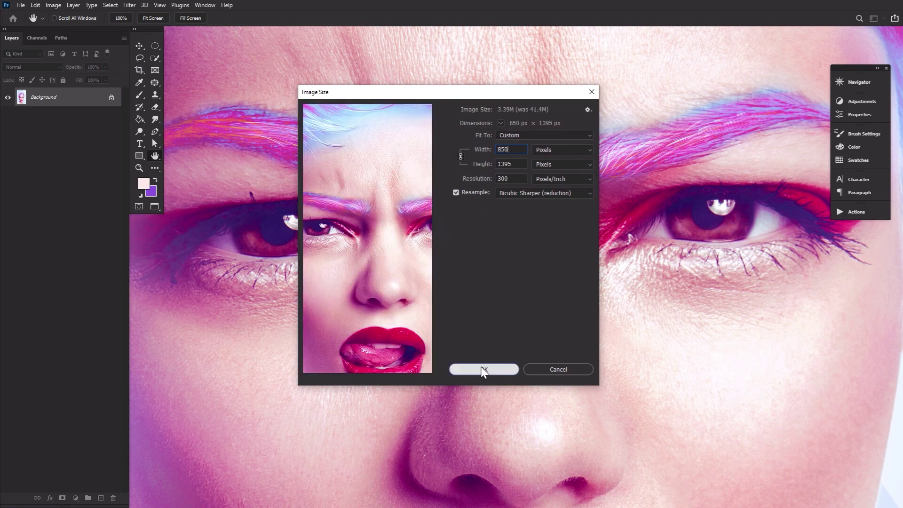
{"action": "left_click", "coordinate": [483, 369]}
Convert the Background into Layer 0, duplicate it, and set the copy to Overlay blend.
{"action": "left_click", "coordinate": [139, 167]}
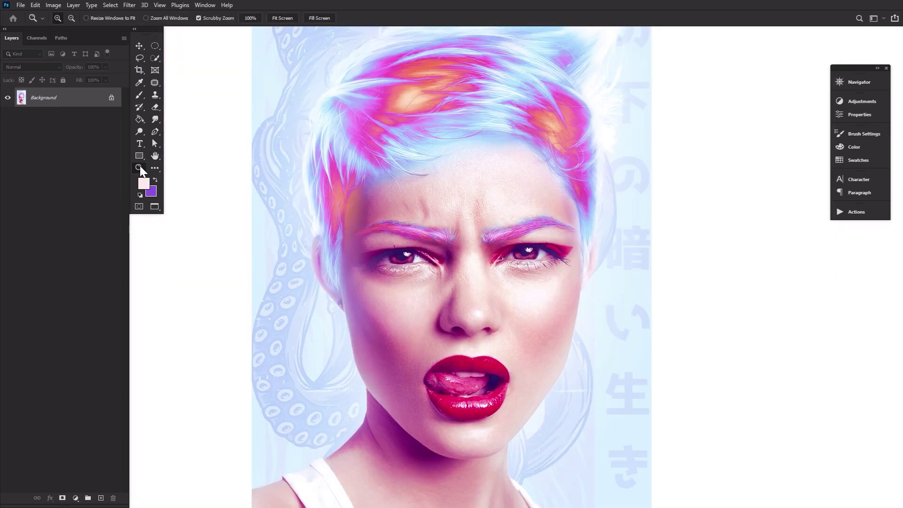
{"action": "right_click", "coordinate": [85, 100]}
{"action": "left_click", "coordinate": [89, 102]}
{"action": "key", "text": "Return"}
{"action": "key", "text": "ctrl+j"}
{"action": "left_click", "coordinate": [47, 68]}
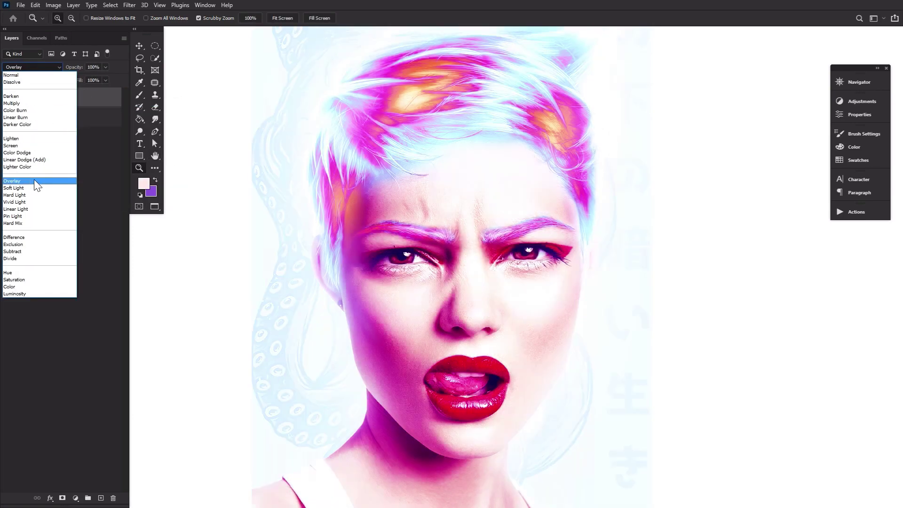
{"action": "left_click", "coordinate": [35, 179]}
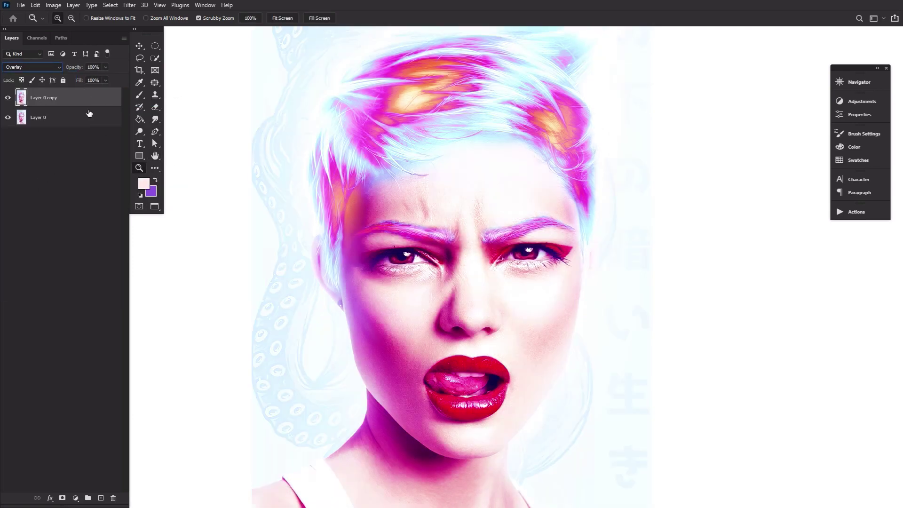
Apply High Pass to the Overlay copy, then zoom on the eyes and toggle it to compare.
{"action": "left_click", "coordinate": [130, 5]}
{"action": "mouse_move", "coordinate": [184, 199]}
{"action": "left_click", "coordinate": [272, 207]}
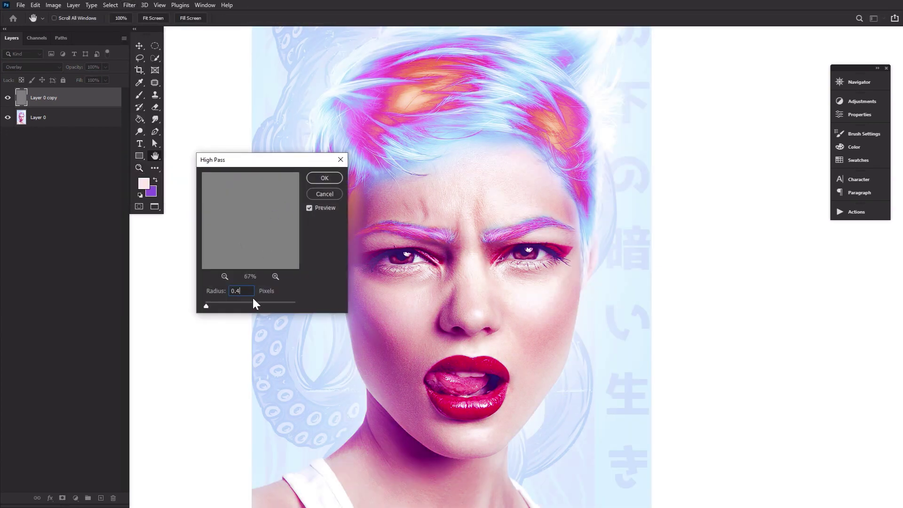
{"action": "left_click", "coordinate": [320, 176]}
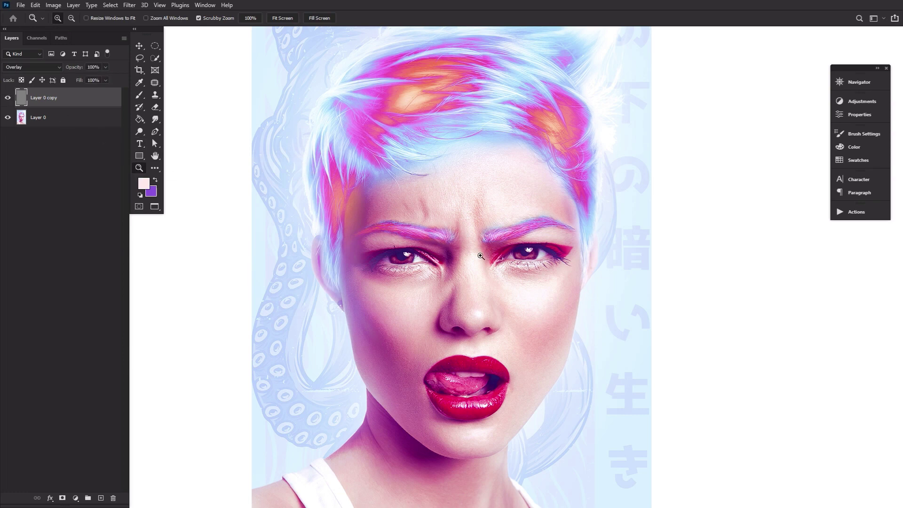
{"action": "left_click", "coordinate": [476, 266]}
{"action": "left_click", "coordinate": [463, 262]}
{"action": "left_click", "coordinate": [8, 98]}
{"action": "left_click", "coordinate": [9, 97]}
{"action": "double_click", "coordinate": [139, 168]}
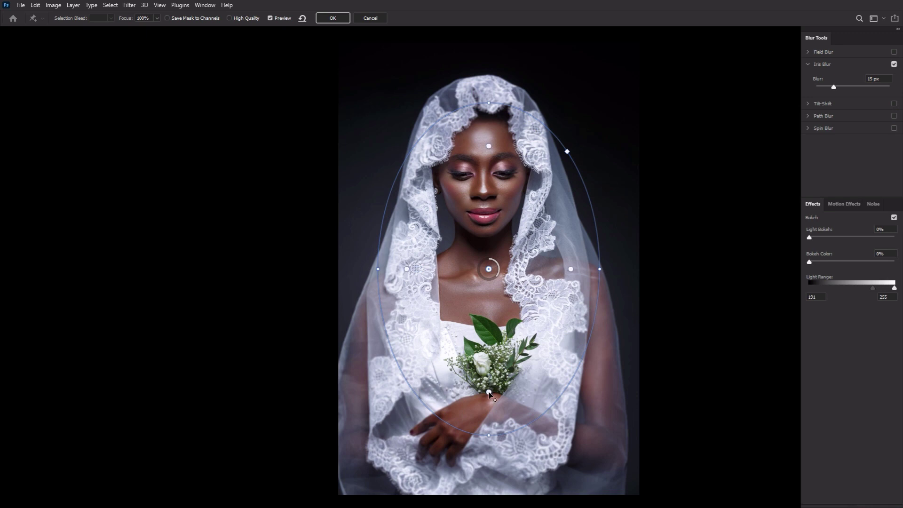
Set the Iris Blur to 35 px, add light bokeh and bokeh colour, adjust light range, and apply.
{"action": "left_click_drag", "start_coordinate": [842, 87], "coordinate": [846, 89]}
{"action": "left_click_drag", "start_coordinate": [811, 237], "coordinate": [823, 262]}
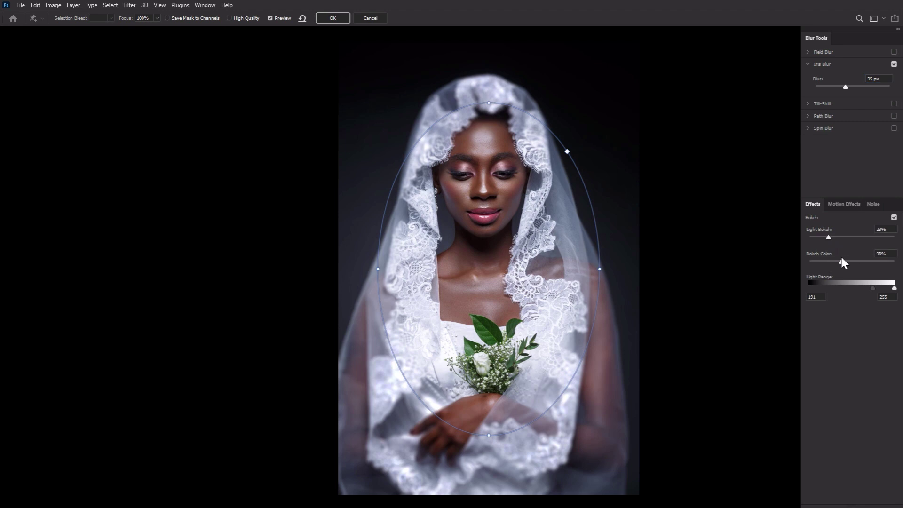
{"action": "left_click_drag", "start_coordinate": [873, 287], "coordinate": [862, 289]}
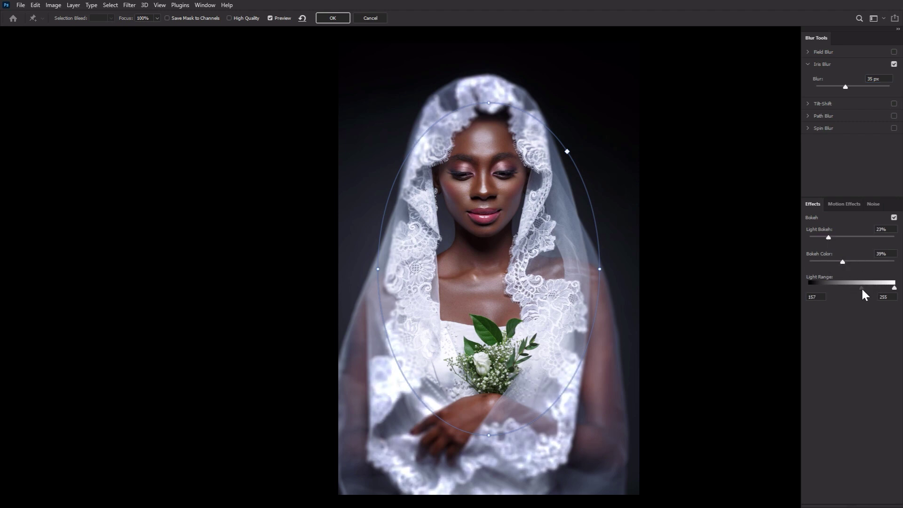
{"action": "left_click", "coordinate": [333, 18]}
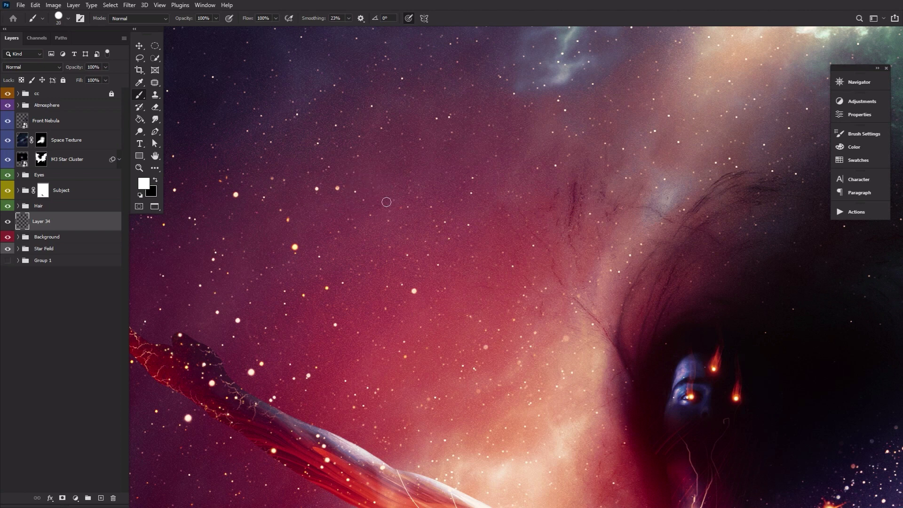
Give the brush wide spacing, 100% size jitter and scattering, then shrink it with [.
{"action": "left_click", "coordinate": [859, 135]}
{"action": "left_click_drag", "start_coordinate": [713, 314], "coordinate": [808, 315]}
{"action": "left_click", "coordinate": [676, 170]}
{"action": "left_click_drag", "start_coordinate": [714, 156], "coordinate": [832, 171]}
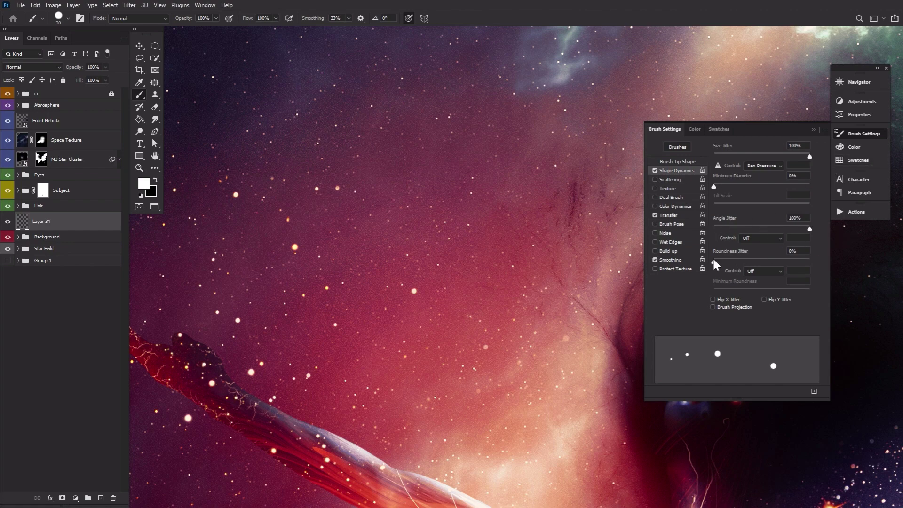
{"action": "left_click", "coordinate": [669, 179]}
{"action": "left_click_drag", "start_coordinate": [714, 156], "coordinate": [765, 162]}
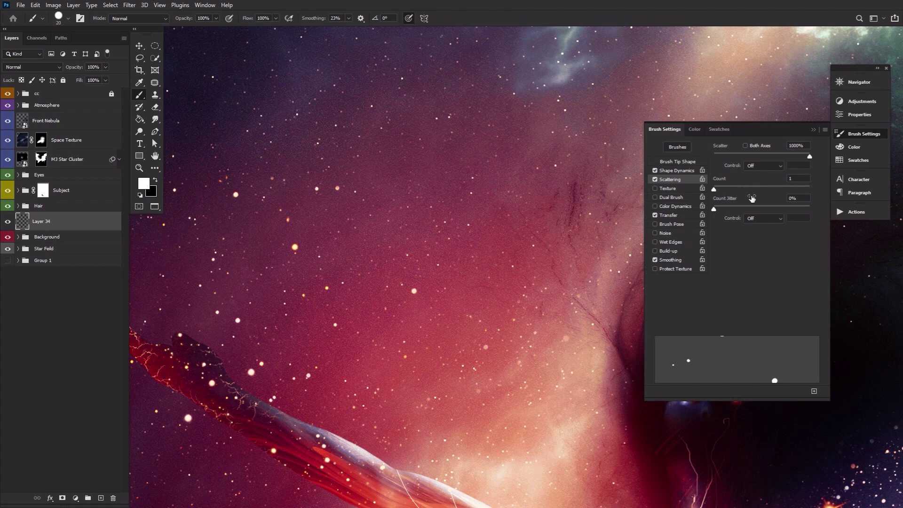
{"action": "left_click", "coordinate": [862, 137]}
{"action": "key", "text": "bracketleft"}
{"action": "key", "text": "bracketleft"}
{"action": "key", "text": "bracketleft"}
{"action": "key", "text": "bracketleft"}
{"action": "key", "text": "bracketleft"}
{"action": "key", "text": "bracketleft"}
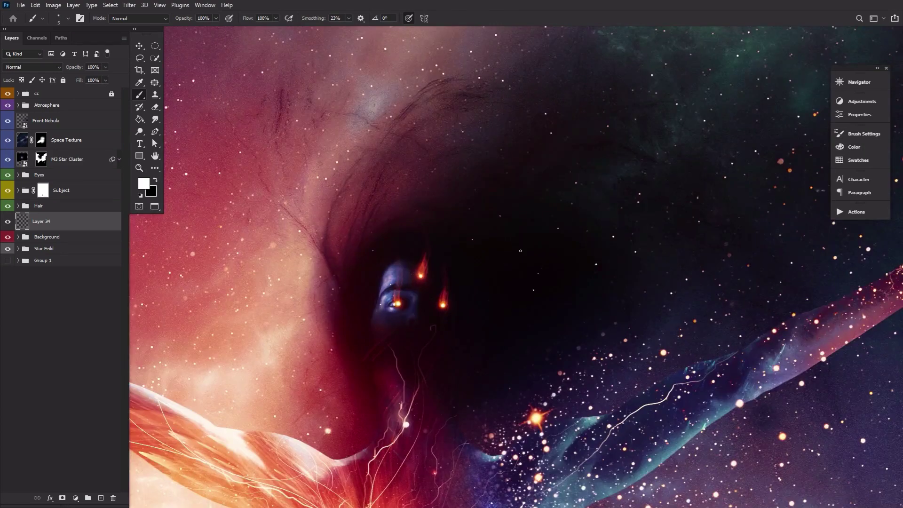
{"action": "key", "text": "bracketleft"}
{"action": "key", "text": "bracketleft"}
{"action": "key", "text": "bracketleft"}
{"action": "mouse_move", "coordinate": [520, 251]}
{"action": "left_mouse_down"}
{"action": "mouse_move", "coordinate": [483, 332]}
{"action": "mouse_move", "coordinate": [322, 393]}
{"action": "mouse_move", "coordinate": [434, 269]}
{"action": "left_mouse_up"}
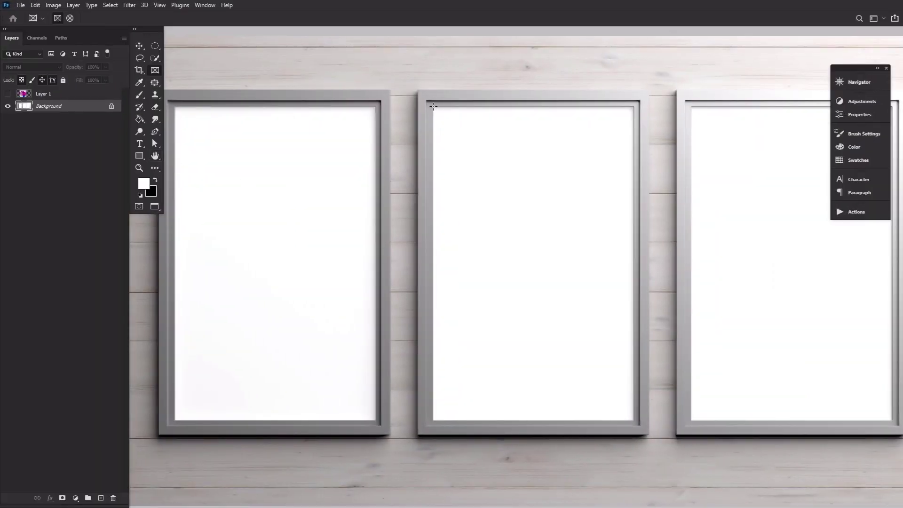
Draw a frame in the middle picture and drop the portrait layer into it.
{"action": "left_click_drag", "start_coordinate": [433, 106], "coordinate": [634, 420]}
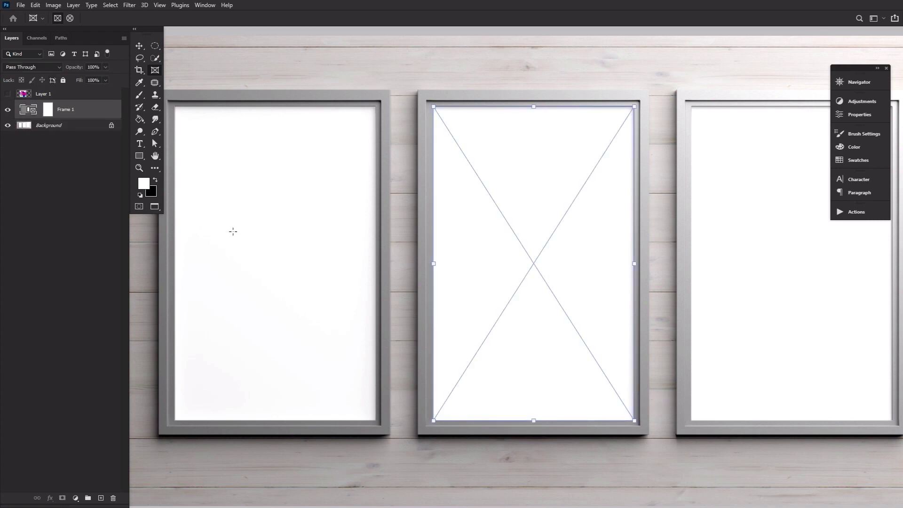
{"action": "left_click_drag", "start_coordinate": [42, 94], "coordinate": [65, 109]}
{"action": "left_click_drag", "start_coordinate": [503, 266], "coordinate": [578, 283]}
Scale the framed portrait down to 67% and commit the resize.
{"action": "key", "text": "ctrl+t"}
{"action": "left_click_drag", "start_coordinate": [735, 476], "coordinate": [546, 222]}
{"action": "left_click", "coordinate": [450, 17]}
{"action": "left_click", "coordinate": [82, 112]}
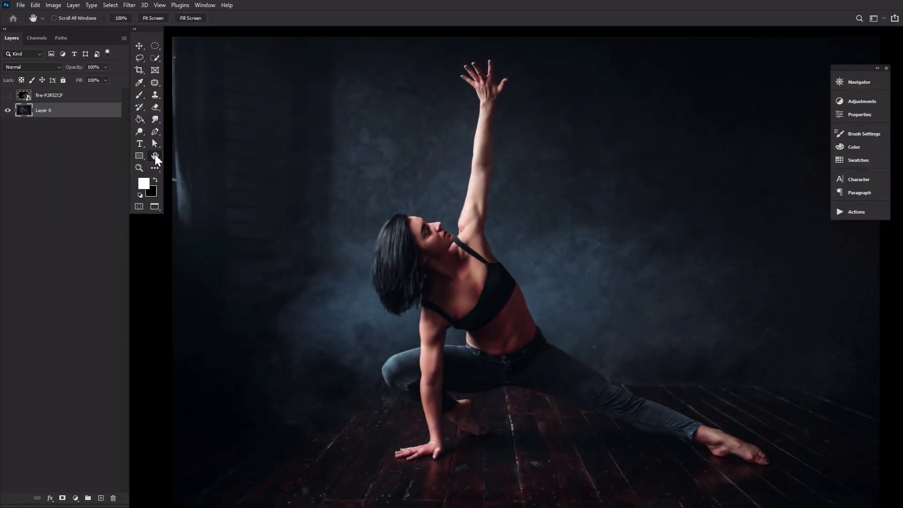
Show the fire layer, shrink it, blend it with Screen, and place it on the dancer's hand.
{"action": "left_click", "coordinate": [8, 95]}
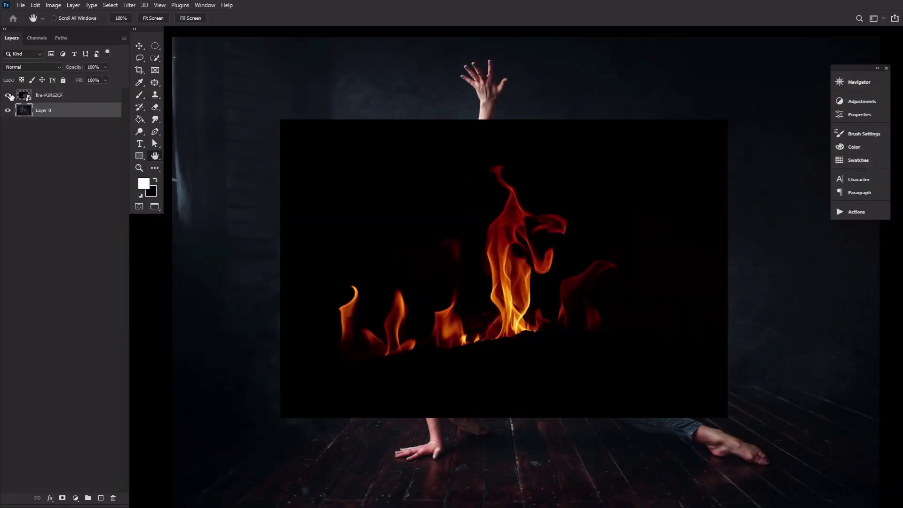
{"action": "left_click", "coordinate": [57, 98]}
{"action": "left_click", "coordinate": [139, 46]}
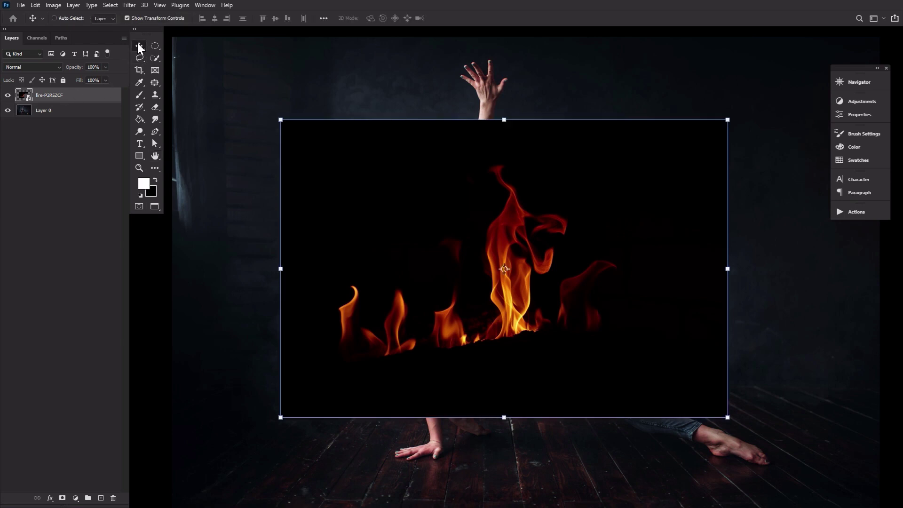
{"action": "left_click_drag", "start_coordinate": [499, 119], "coordinate": [503, 261]}
{"action": "left_click", "coordinate": [451, 19]}
{"action": "left_click", "coordinate": [46, 68]}
{"action": "left_click", "coordinate": [32, 146]}
{"action": "left_click_drag", "start_coordinate": [503, 262], "coordinate": [424, 404]}
{"action": "key", "text": "Return"}
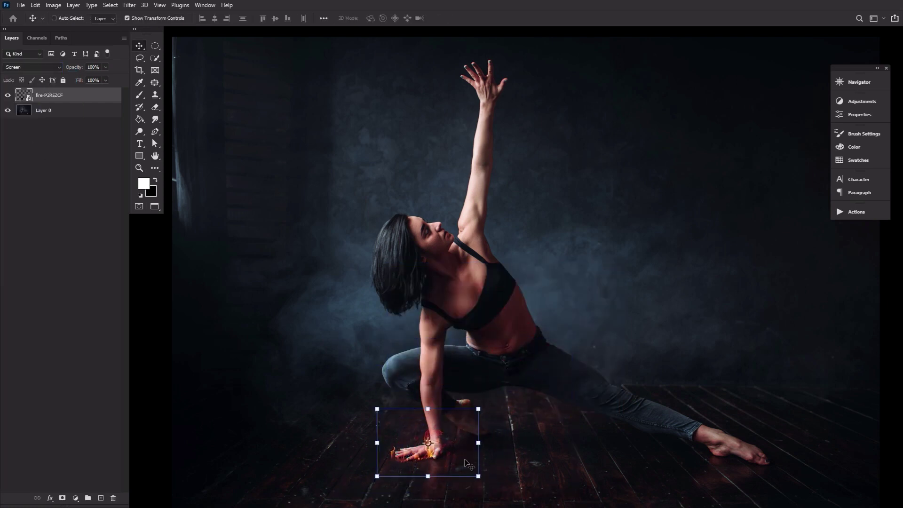
Alt-drag a copy of the flames onto the foot and warp it.
{"action": "left_click_drag", "start_coordinate": [447, 454], "coordinate": [736, 447], "text": "alt"}
{"action": "key", "text": "ctrl+t"}
{"action": "left_click", "coordinate": [405, 17]}
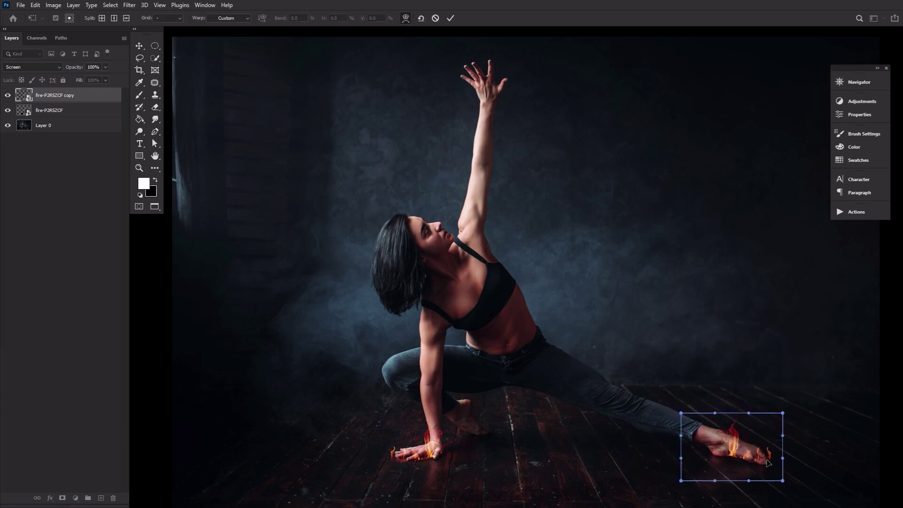
{"action": "left_click", "coordinate": [155, 156]}
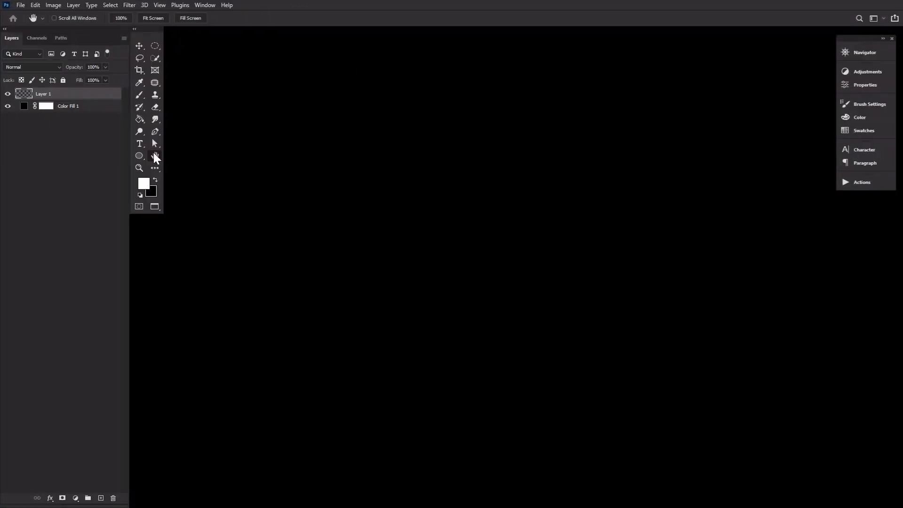
Subtract an overlapping circle from an elliptical selection and fill the crescent with white.
{"action": "left_click", "coordinate": [155, 45]}
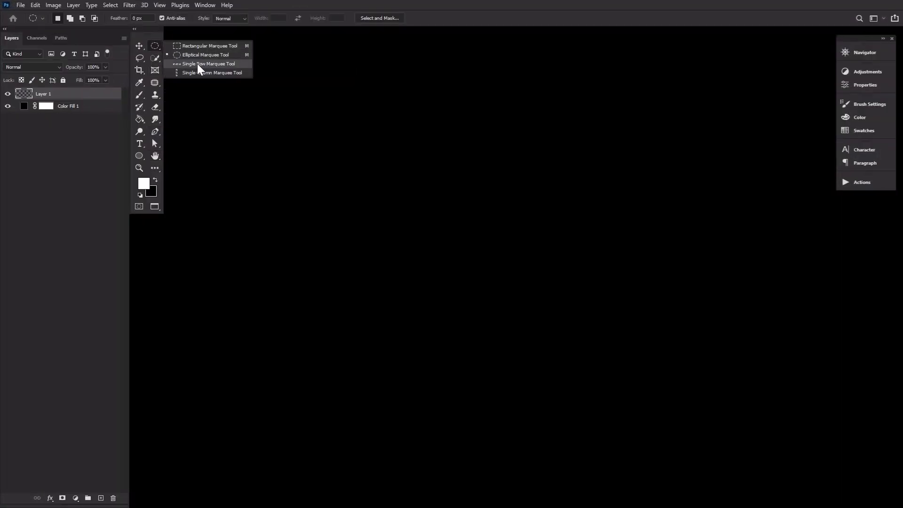
{"action": "left_click", "coordinate": [202, 55]}
{"action": "left_click_drag", "start_coordinate": [326, 128], "coordinate": [643, 429]}
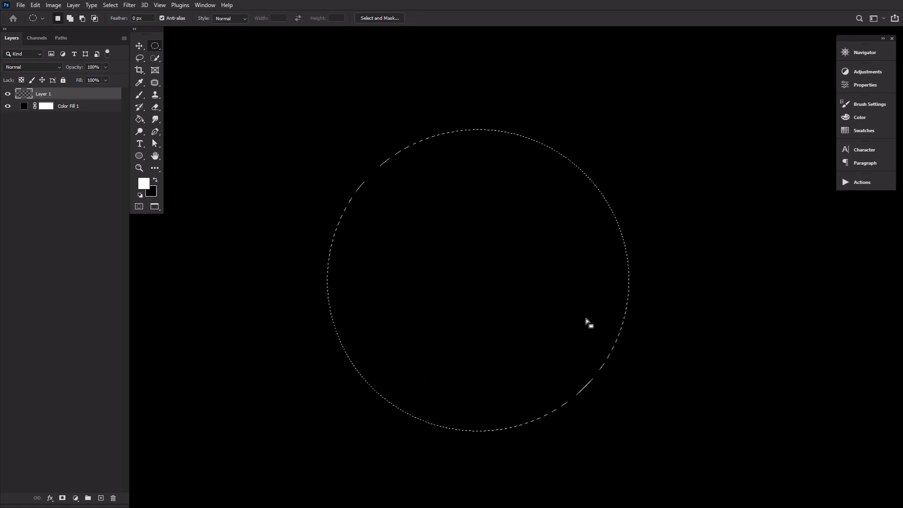
{"action": "left_click_drag", "start_coordinate": [589, 323], "coordinate": [612, 310]}
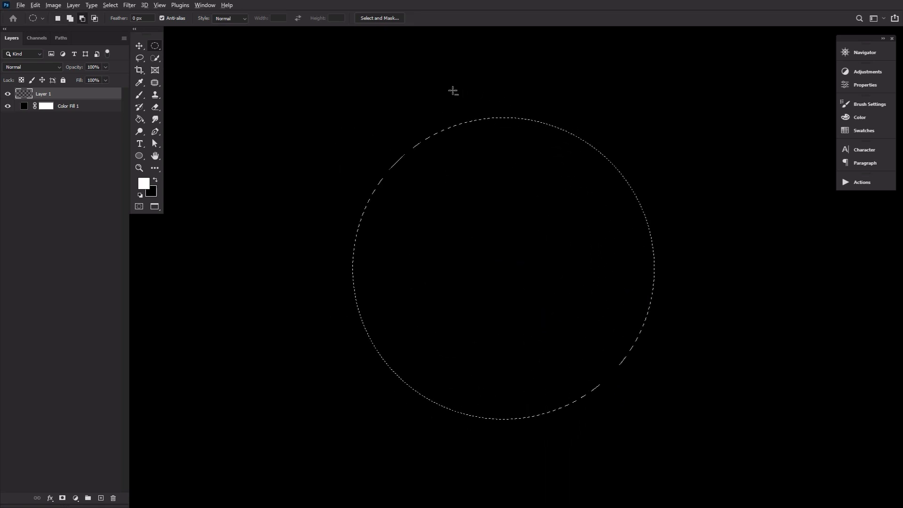
{"action": "left_click_drag", "start_coordinate": [451, 89], "coordinate": [783, 456]}
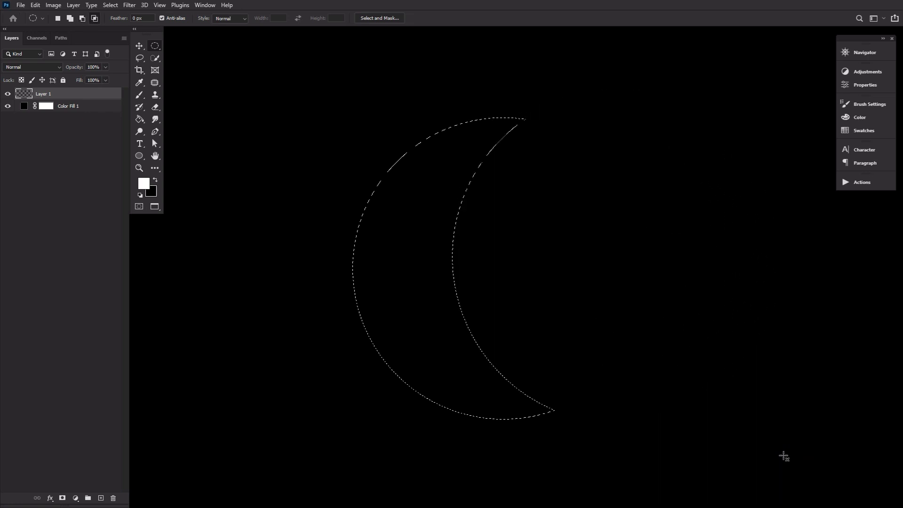
{"action": "left_click", "coordinate": [37, 6]}
{"action": "left_click", "coordinate": [76, 144]}
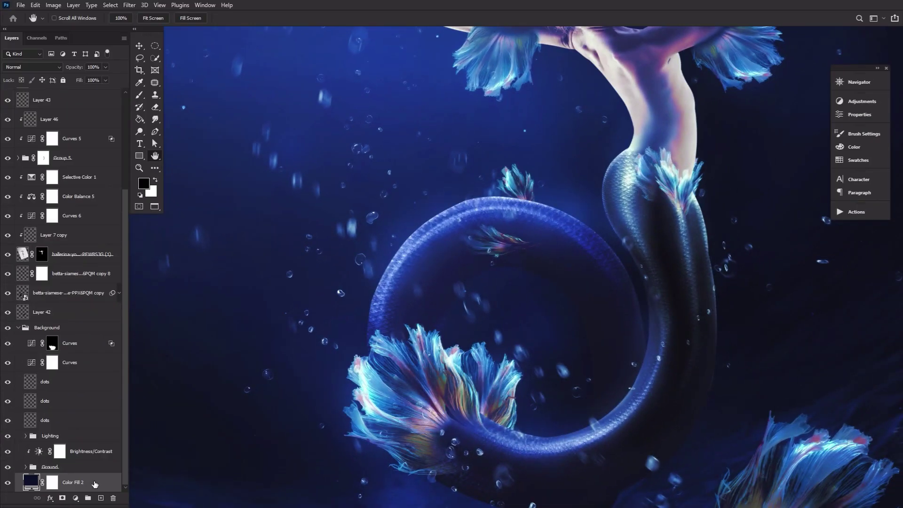
Add a new layer filled black with the Paint Bucket and set it to Screen blending.
{"action": "left_click", "coordinate": [101, 498]}
{"action": "left_click", "coordinate": [139, 119]}
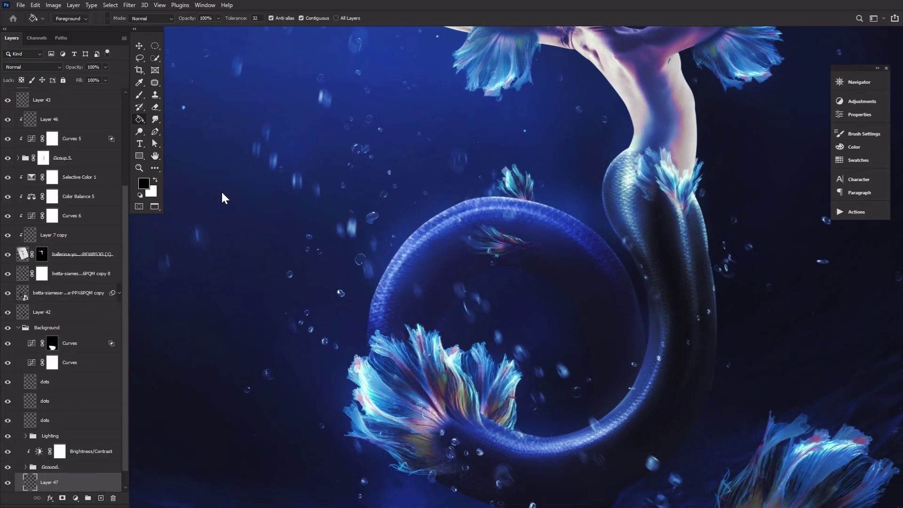
{"action": "left_click", "coordinate": [225, 197]}
{"action": "left_click", "coordinate": [41, 68]}
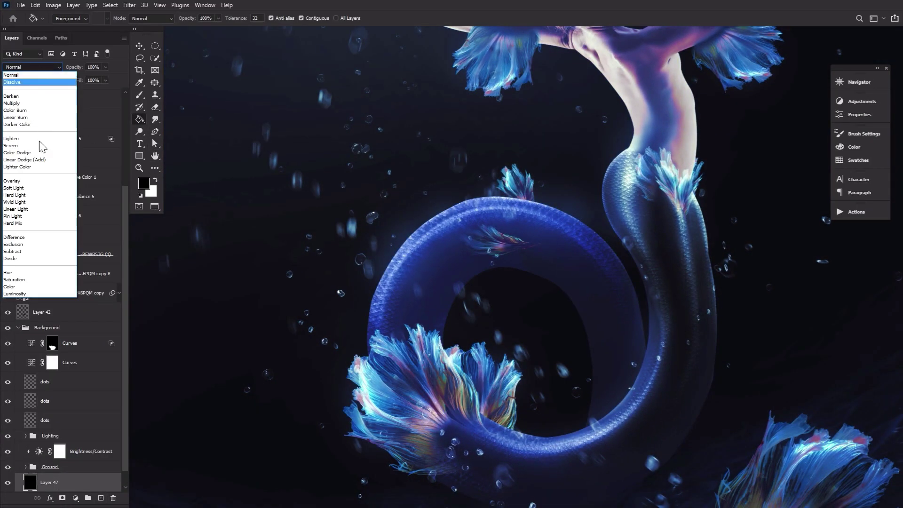
{"action": "left_click", "coordinate": [41, 146]}
Apply Add Noise with amount 2 to the black layer and zoom in to inspect the grain.
{"action": "left_click", "coordinate": [128, 6]}
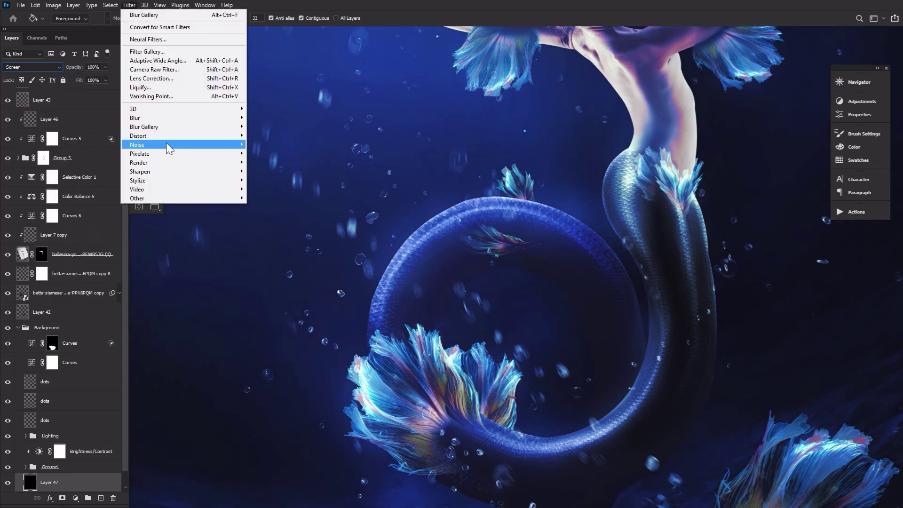
{"action": "mouse_move", "coordinate": [167, 145]}
{"action": "left_click", "coordinate": [273, 141]}
{"action": "type", "text": "2"}
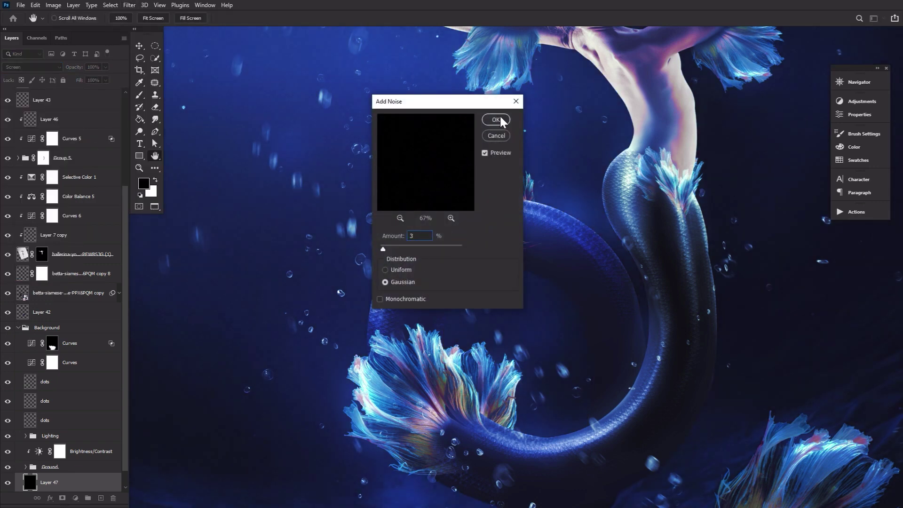
{"action": "left_click", "coordinate": [495, 119]}
{"action": "left_click", "coordinate": [139, 167]}
{"action": "left_click", "coordinate": [252, 320]}
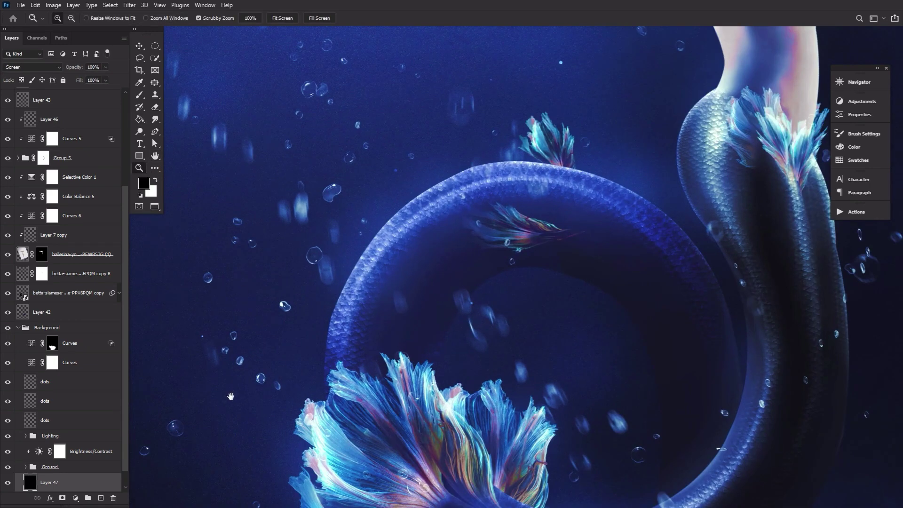
{"action": "left_click_drag", "start_coordinate": [235, 412], "coordinate": [358, 264]}
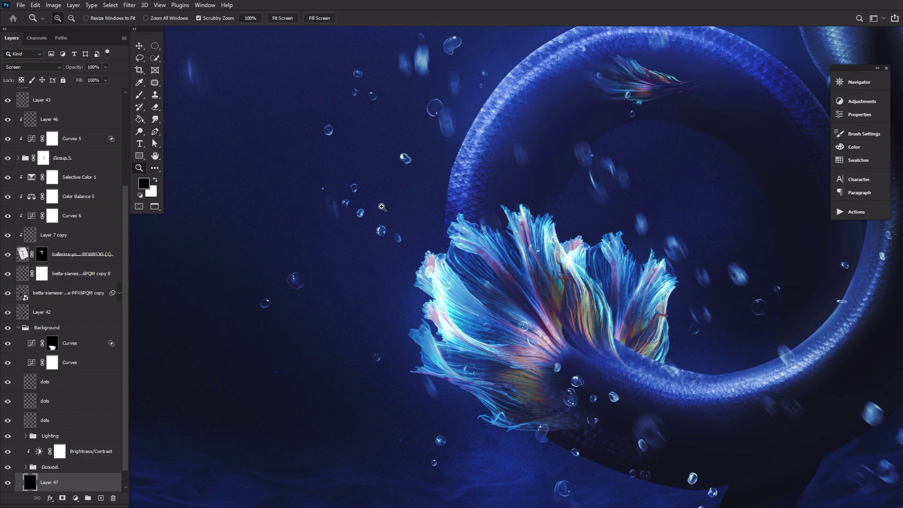
{"action": "left_click_drag", "start_coordinate": [381, 207], "coordinate": [339, 475]}
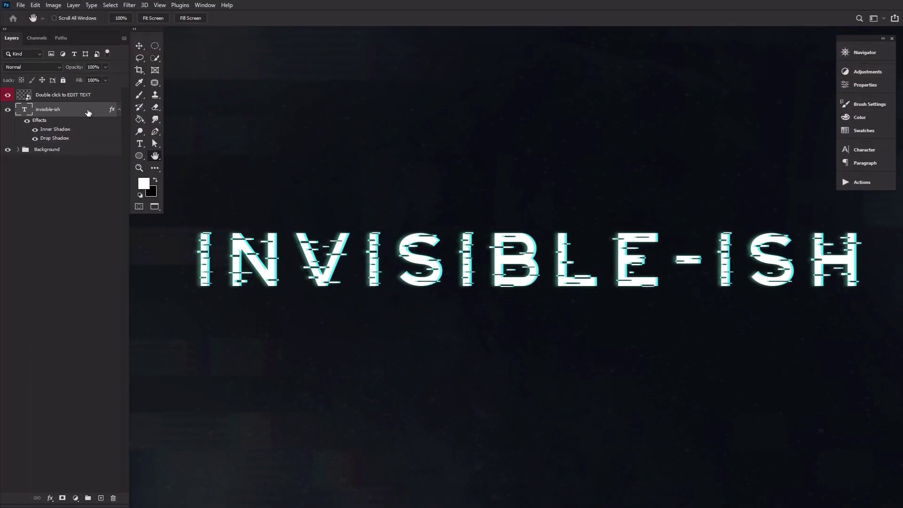
Scrub the INVISIBLE-ISH text layer's Opacity down and its Fill to 0%.
{"action": "left_click_drag", "start_coordinate": [78, 67], "coordinate": [215, 80]}
{"action": "left_click_drag", "start_coordinate": [80, 80], "coordinate": [6, 83]}
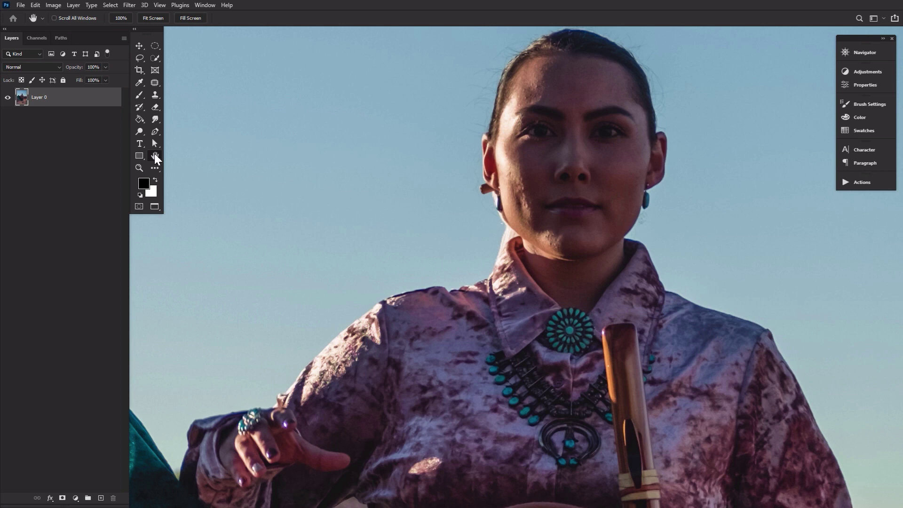
Trace a Pen tool path along the woman's skirt outline.
{"action": "left_click", "coordinate": [155, 133]}
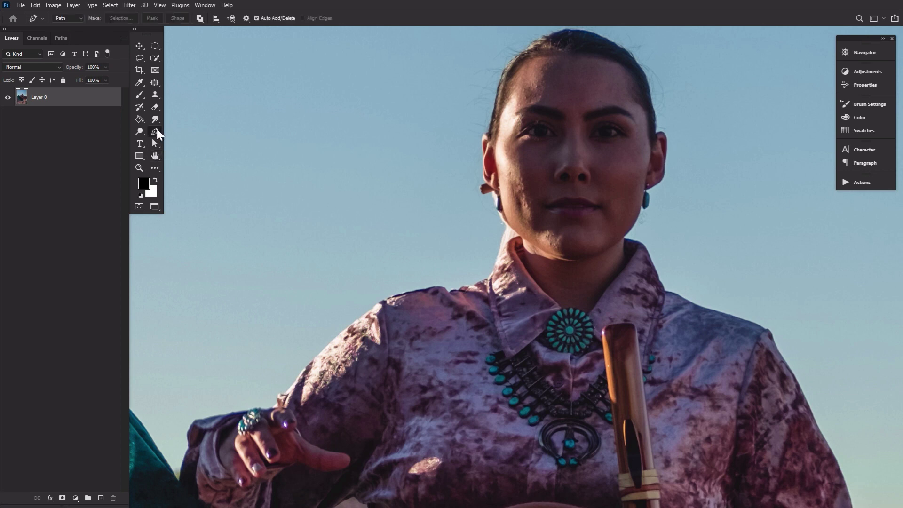
{"action": "left_click", "coordinate": [77, 18]}
{"action": "left_click", "coordinate": [74, 36]}
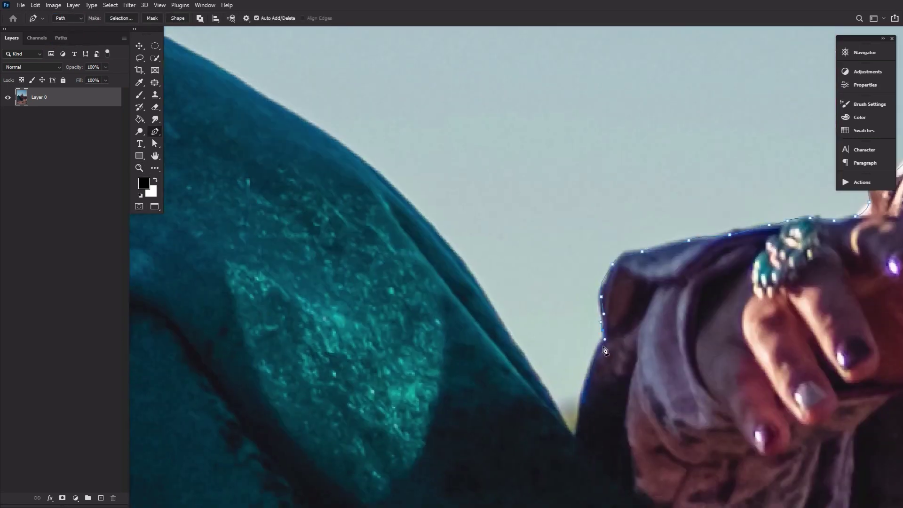
{"action": "left_click", "coordinate": [463, 224]}
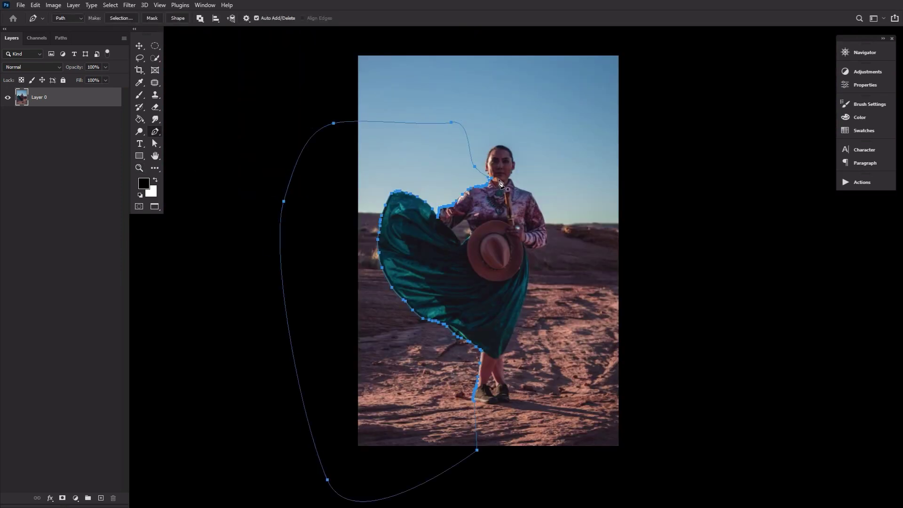
Add a layer mask, fill the path with black into it, delete the path, and zoom in.
{"action": "left_click", "coordinate": [62, 497]}
{"action": "right_click", "coordinate": [593, 155]}
{"action": "left_click", "coordinate": [596, 191]}
{"action": "left_click", "coordinate": [779, 175]}
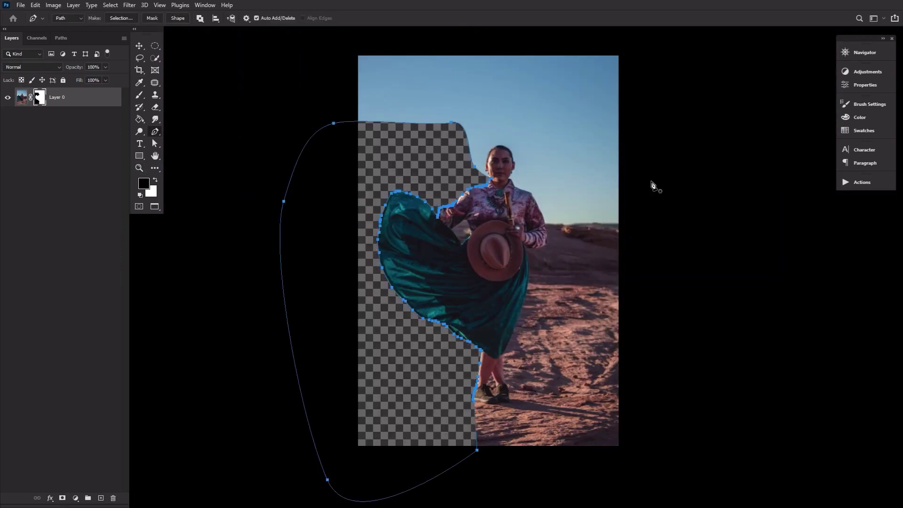
{"action": "right_click", "coordinate": [565, 162]}
{"action": "left_click", "coordinate": [580, 172]}
{"action": "left_click", "coordinate": [139, 168]}
{"action": "left_click", "coordinate": [551, 177]}
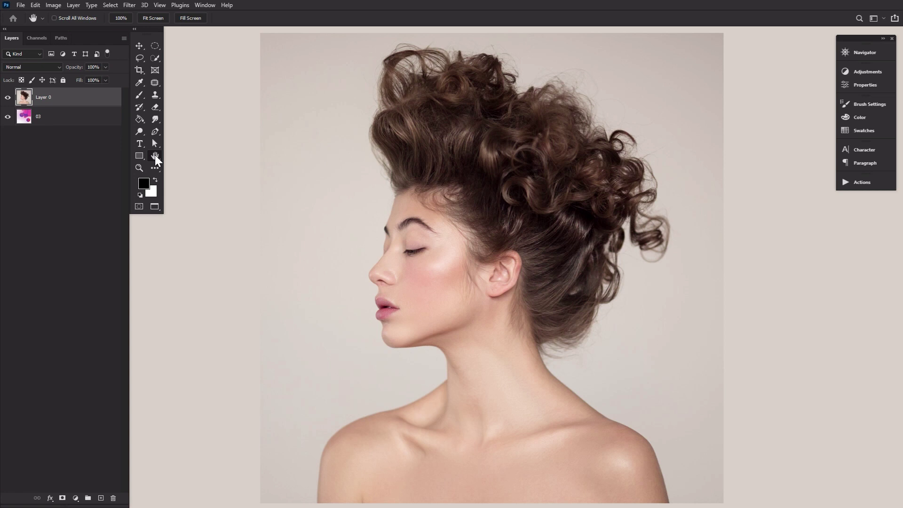
Select the curly-haired woman and add a layer mask to Layer 0.
{"action": "left_click", "coordinate": [156, 57]}
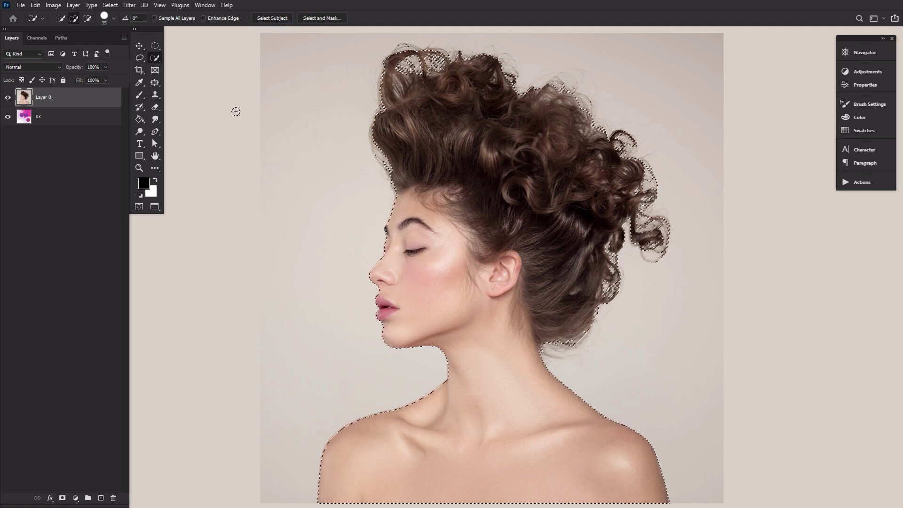
{"action": "left_click", "coordinate": [62, 498]}
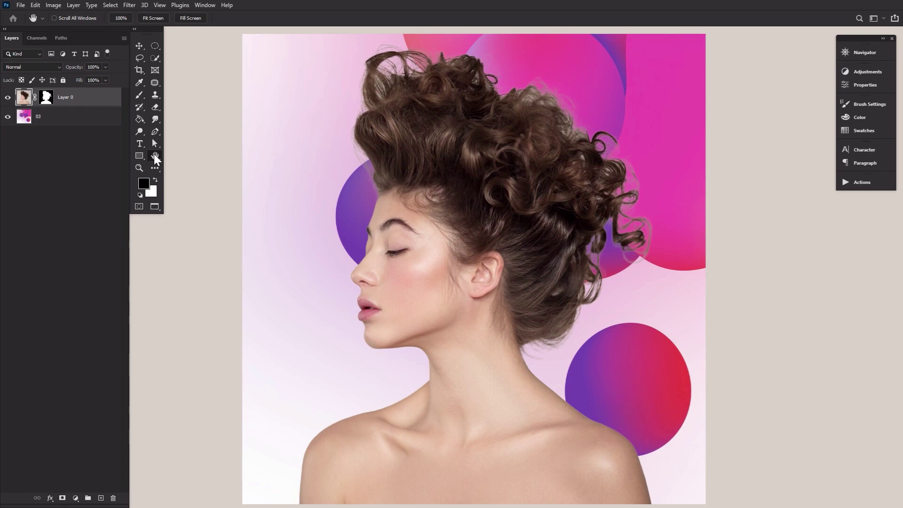
In Select and Mask, enable Smart Radius at 3 px, brush over the hair edges, and output a masked copy.
{"action": "double_click", "coordinate": [46, 99]}
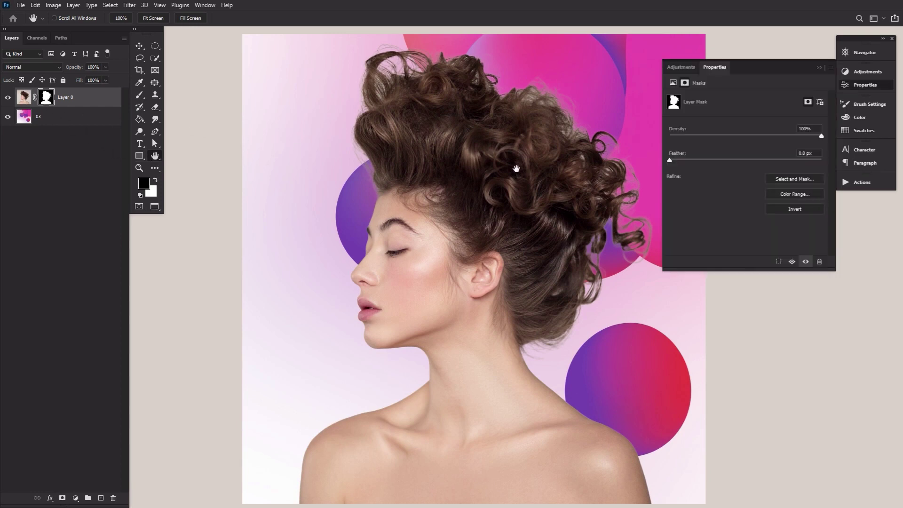
{"action": "left_click", "coordinate": [810, 176]}
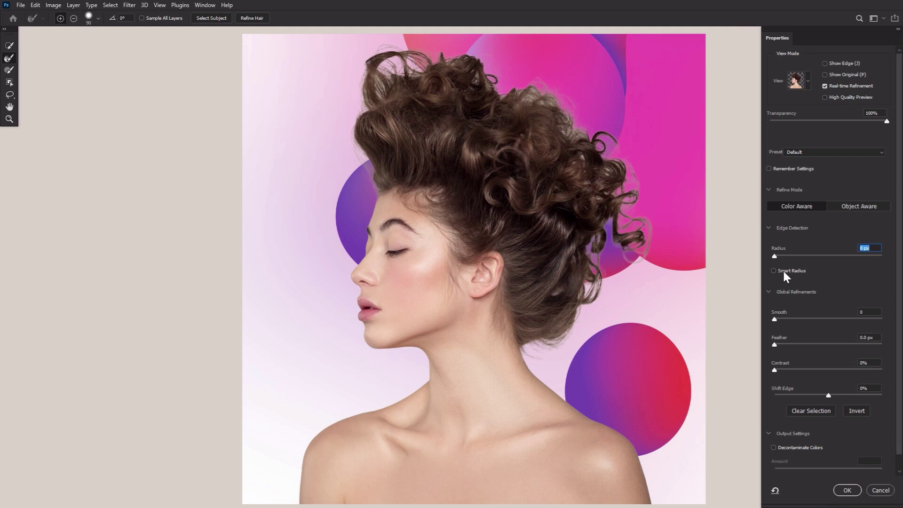
{"action": "left_click", "coordinate": [783, 270]}
{"action": "left_click_drag", "start_coordinate": [783, 257], "coordinate": [789, 257]}
{"action": "mouse_move", "coordinate": [526, 345]}
{"action": "left_mouse_down"}
{"action": "mouse_move", "coordinate": [586, 317]}
{"action": "mouse_move", "coordinate": [609, 220]}
{"action": "mouse_move", "coordinate": [627, 215]}
{"action": "mouse_move", "coordinate": [654, 236]}
{"action": "mouse_move", "coordinate": [611, 154]}
{"action": "left_mouse_up"}
{"action": "mouse_move", "coordinate": [583, 96]}
{"action": "left_mouse_down"}
{"action": "mouse_move", "coordinate": [400, 52]}
{"action": "mouse_move", "coordinate": [328, 167]}
{"action": "mouse_move", "coordinate": [362, 193]}
{"action": "left_mouse_up"}
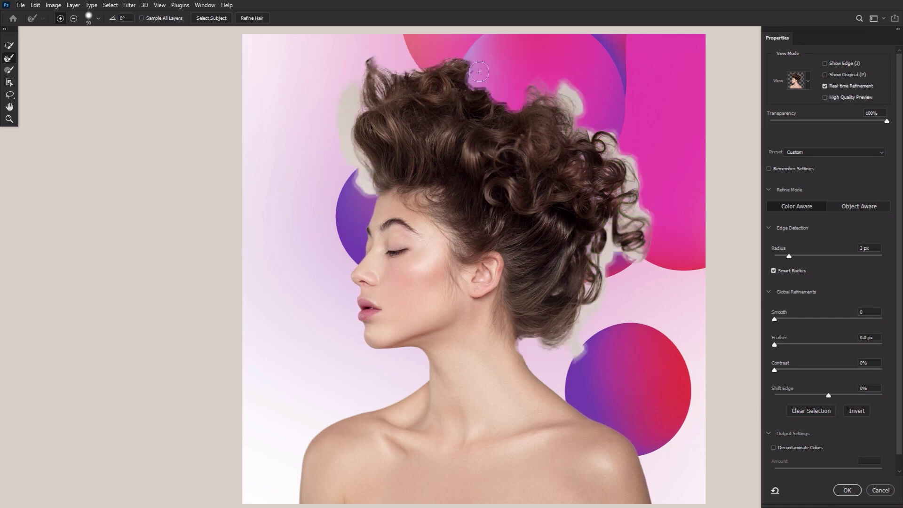
{"action": "left_click", "coordinate": [847, 490]}
{"action": "scroll", "coordinate": [392, 329], "scroll_direction": "up", "scroll_amount": 5}
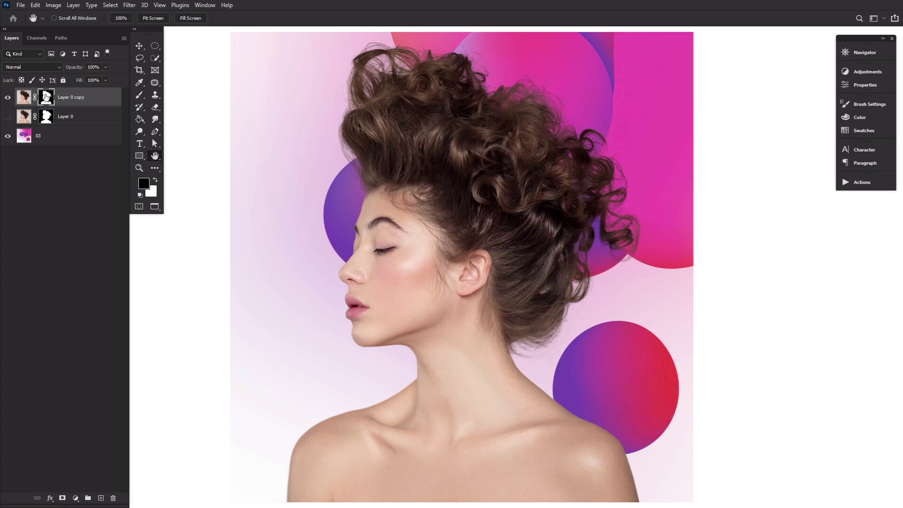
Convert Layer 0 copy to a smart object and paint its new mask black over the shoulders.
{"action": "right_click", "coordinate": [103, 97]}
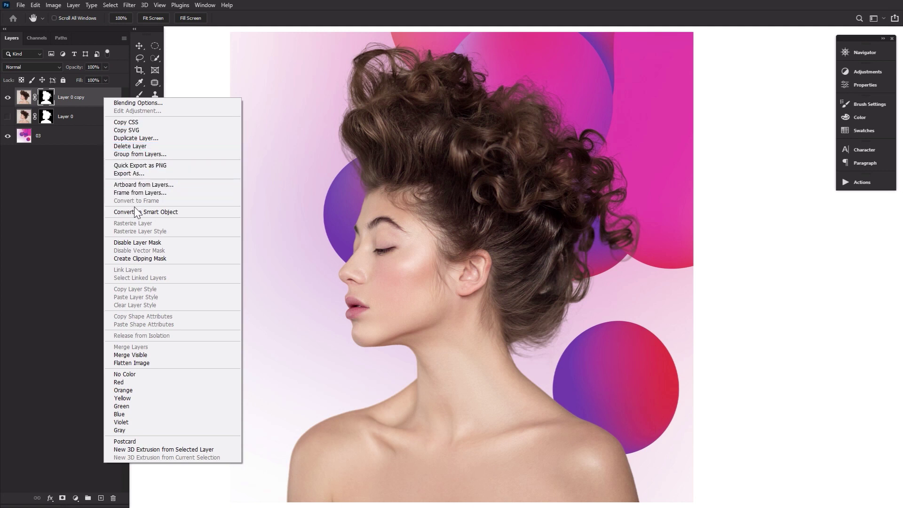
{"action": "left_click", "coordinate": [206, 213]}
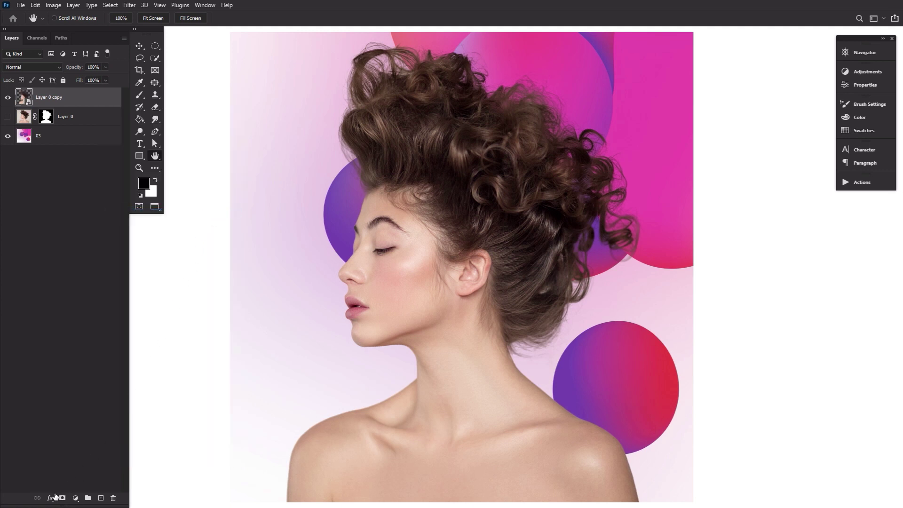
{"action": "left_click", "coordinate": [62, 497]}
{"action": "left_click", "coordinate": [139, 95]}
{"action": "mouse_move", "coordinate": [282, 465]}
{"action": "left_mouse_down"}
{"action": "mouse_move", "coordinate": [514, 507]}
{"action": "mouse_move", "coordinate": [236, 477]}
{"action": "left_mouse_up"}
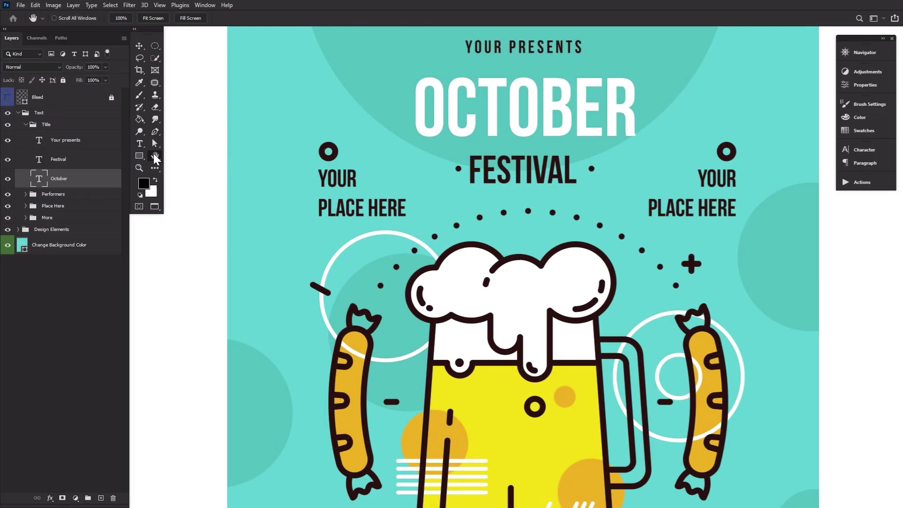
Warp the OCTOBER text with Fish style: Bend +62, Horizontal +12, Vertical -8 distortion.
{"action": "left_click", "coordinate": [140, 144]}
{"action": "left_click", "coordinate": [422, 106]}
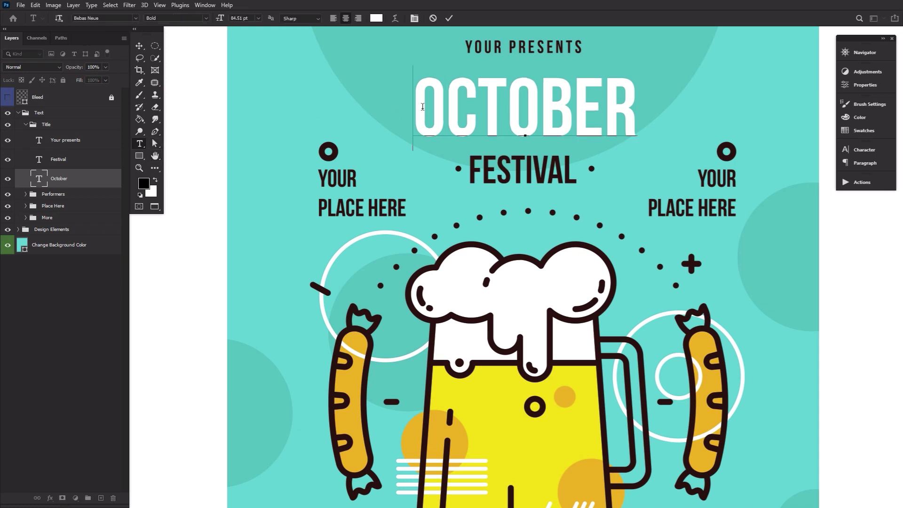
{"action": "left_click", "coordinate": [396, 19]}
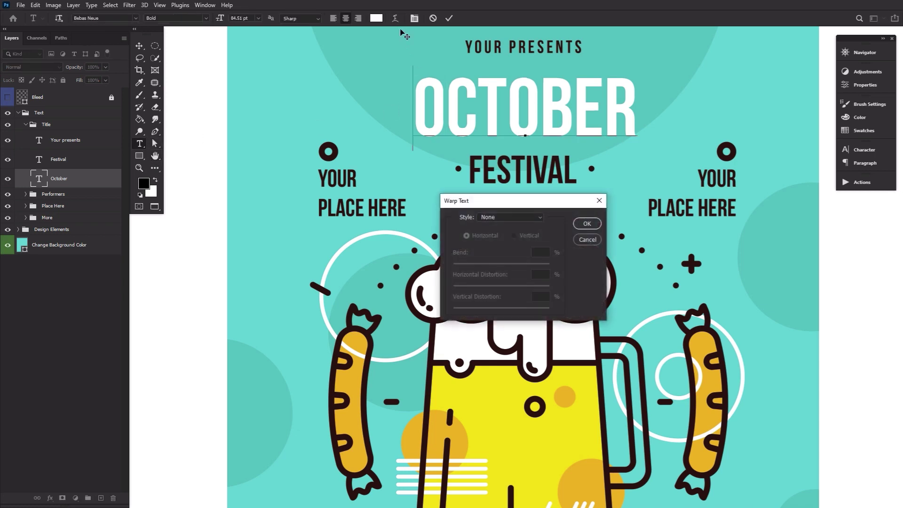
{"action": "left_click", "coordinate": [529, 218]}
{"action": "left_click", "coordinate": [526, 244]}
{"action": "left_click", "coordinate": [529, 220]}
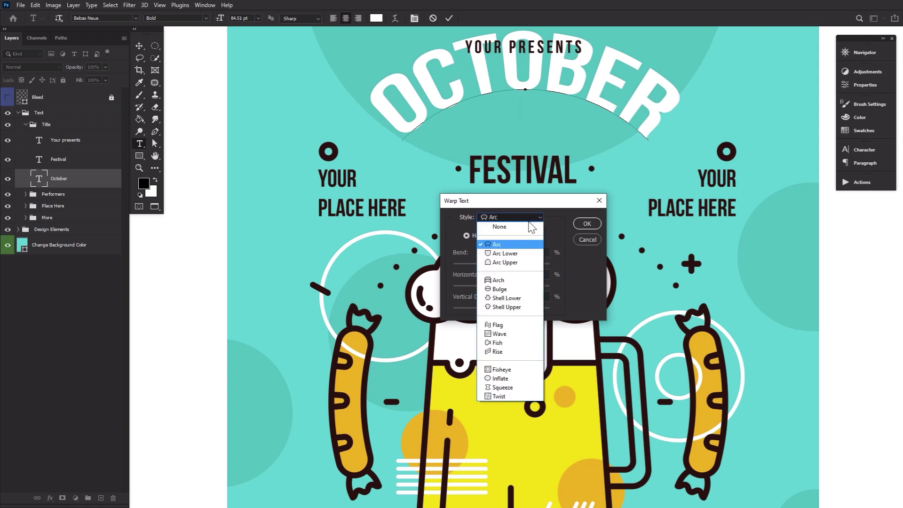
{"action": "left_click", "coordinate": [515, 343]}
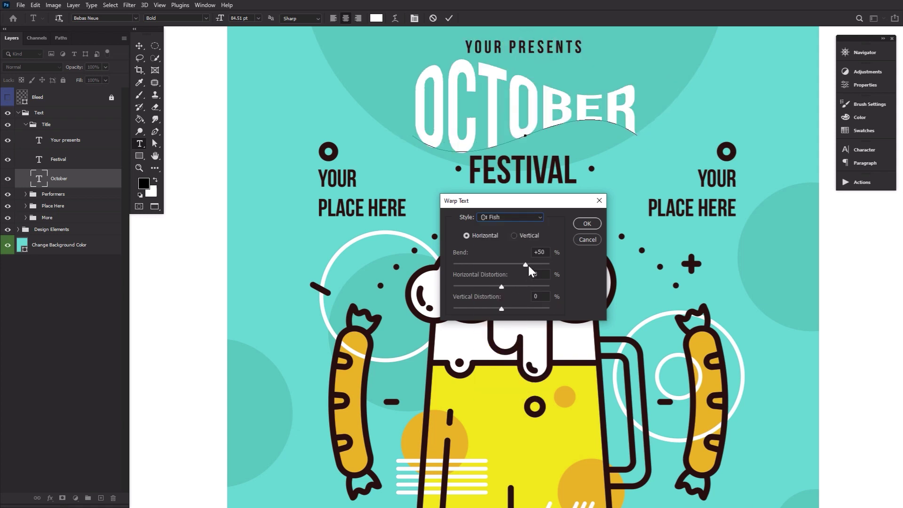
{"action": "mouse_move", "coordinate": [527, 262]}
{"action": "left_mouse_down"}
{"action": "mouse_move", "coordinate": [504, 284]}
{"action": "mouse_move", "coordinate": [497, 308]}
{"action": "mouse_move", "coordinate": [529, 265]}
{"action": "left_mouse_up"}
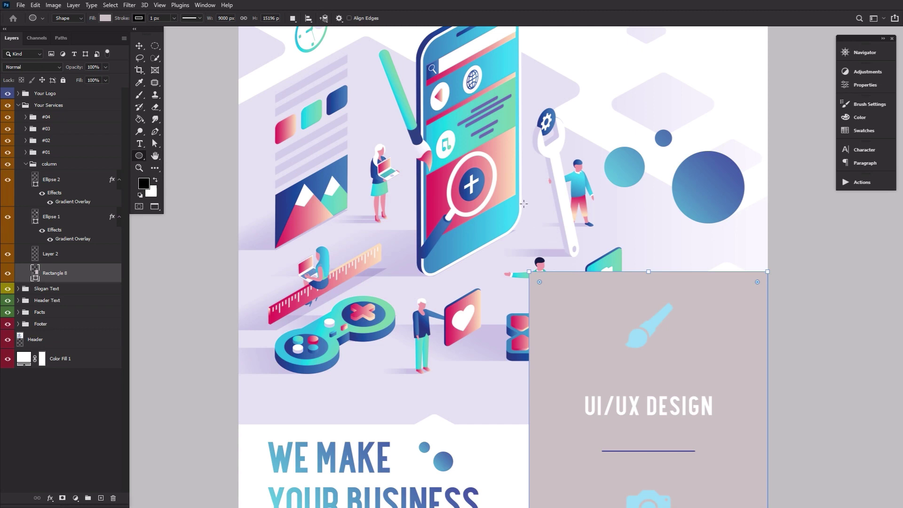
Draw a circle atop the UI/UX DESIGN column and duplicate it into cloud bumps.
{"action": "left_click_drag", "start_coordinate": [523, 204], "coordinate": [635, 315]}
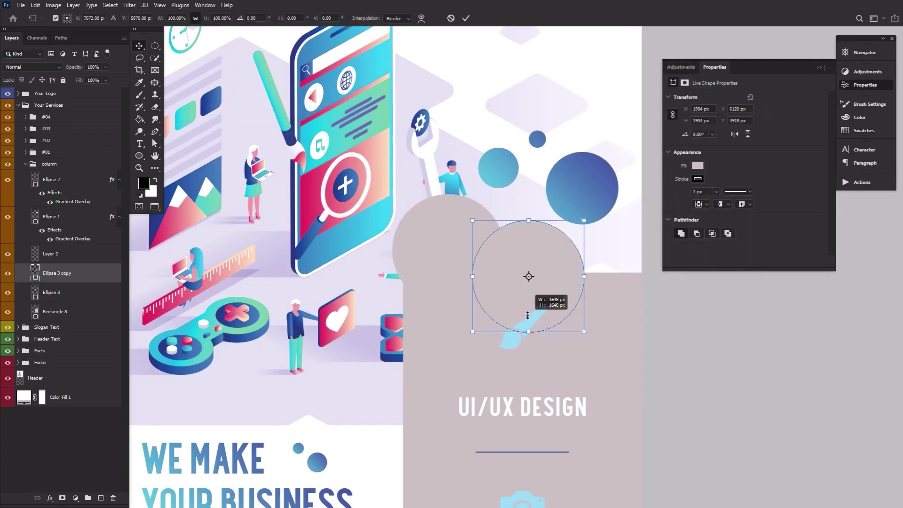
{"action": "left_click_drag", "start_coordinate": [528, 316], "coordinate": [638, 271]}
{"action": "key", "text": "Return"}
{"action": "key", "text": "ctrl+alt+t"}
{"action": "key", "text": "Return"}
{"action": "key", "text": "ctrl+alt+t"}
{"action": "key", "text": "Return"}
Paste the blue gradient layer style onto Rectangle 8 and all the ellipse layers.
{"action": "left_click", "coordinate": [93, 369]}
{"action": "right_click", "coordinate": [93, 369]}
{"action": "left_click", "coordinate": [101, 363]}
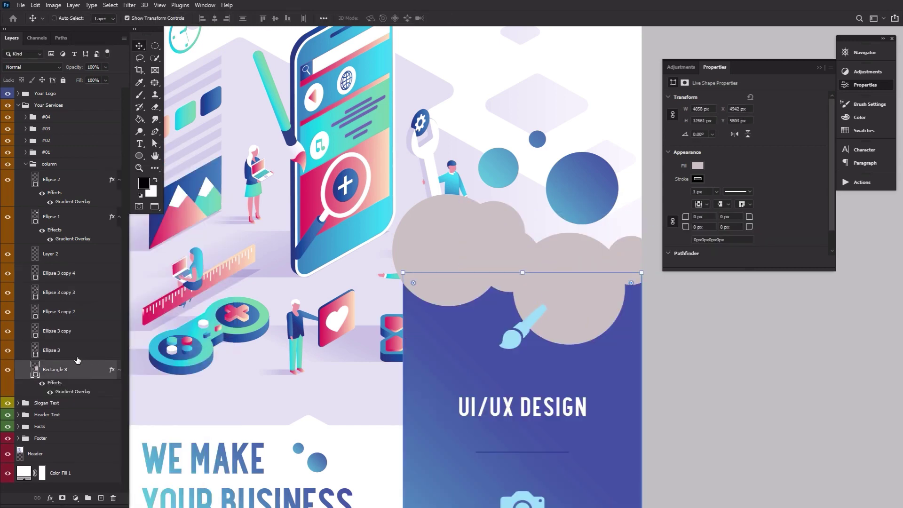
{"action": "left_click", "coordinate": [76, 351]}
{"action": "left_click", "coordinate": [99, 274], "text": "shift"}
{"action": "right_click", "coordinate": [99, 274]}
{"action": "left_click", "coordinate": [114, 342]}
Select the ellipse layers through Rectangle 8 and merge them into a single shape.
{"action": "left_click", "coordinate": [92, 385]}
{"action": "left_click", "coordinate": [81, 274]}
{"action": "scroll", "coordinate": [81, 283], "scroll_direction": "down", "scroll_amount": 2}
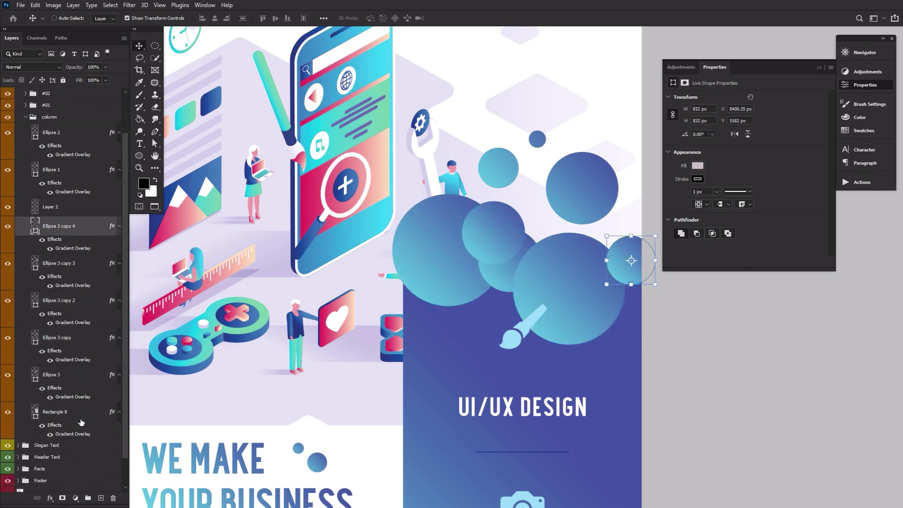
{"action": "left_click", "coordinate": [81, 418], "text": "shift"}
{"action": "right_click", "coordinate": [80, 419]}
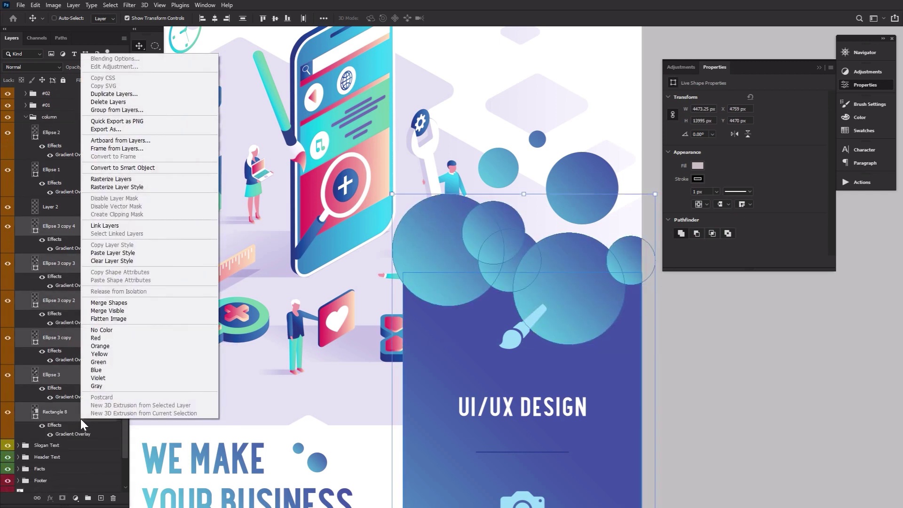
{"action": "left_click", "coordinate": [165, 302]}
{"action": "left_click", "coordinate": [80, 261]}
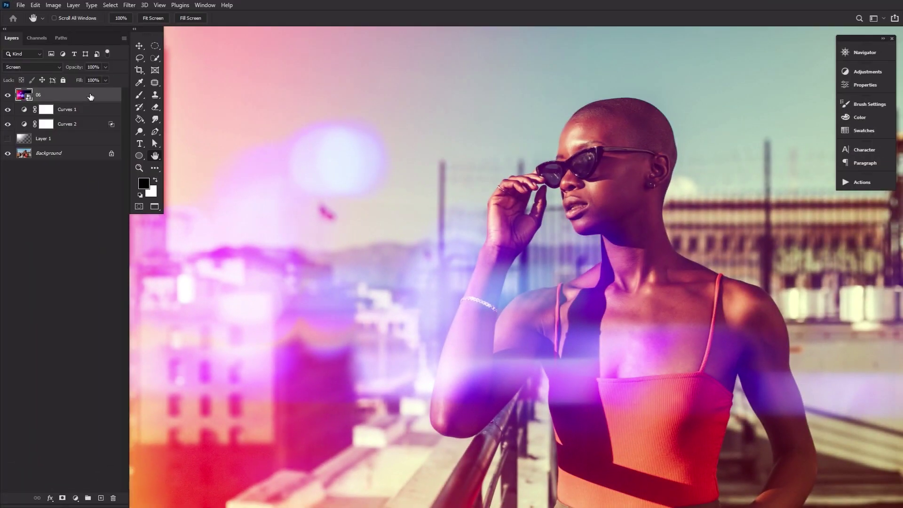
Duplicate the 06 light-leak layer to stack extra copies over the photo.
{"action": "key", "text": "ctrl+v"}
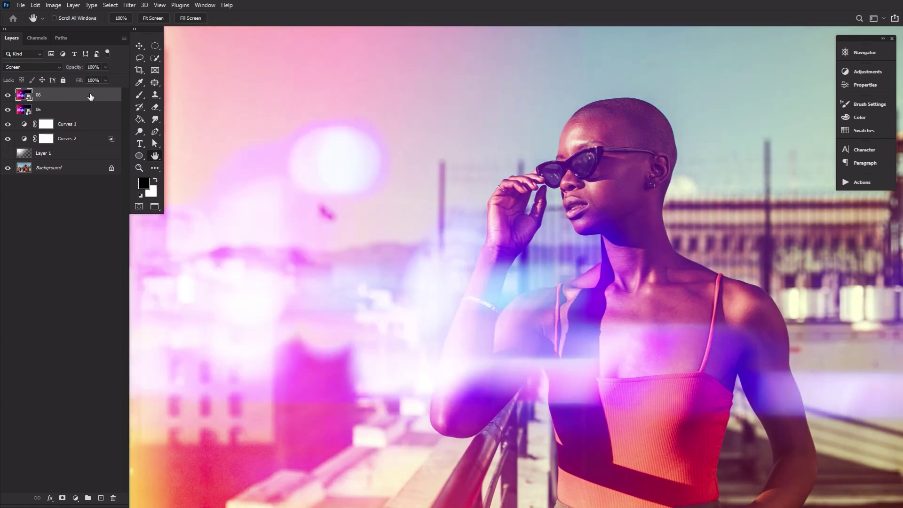
{"action": "key", "text": "ctrl+v"}
{"action": "key", "text": "ctrl+v"}
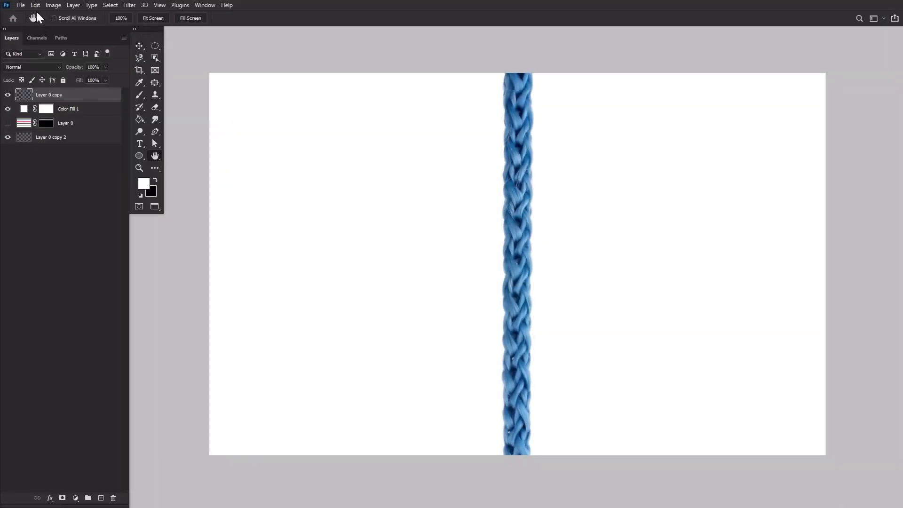
Start Puppet Warp on the blue braid from the Edit menu.
{"action": "left_click", "coordinate": [35, 5]}
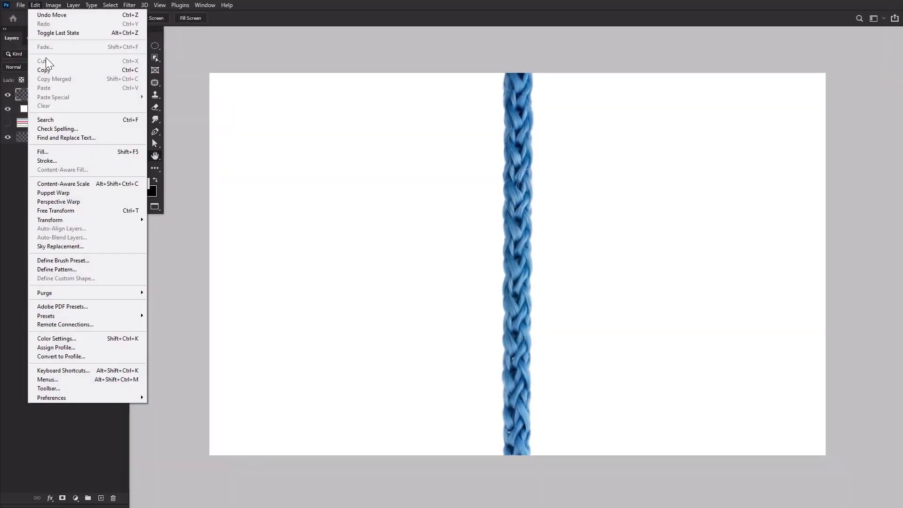
{"action": "left_click", "coordinate": [66, 195]}
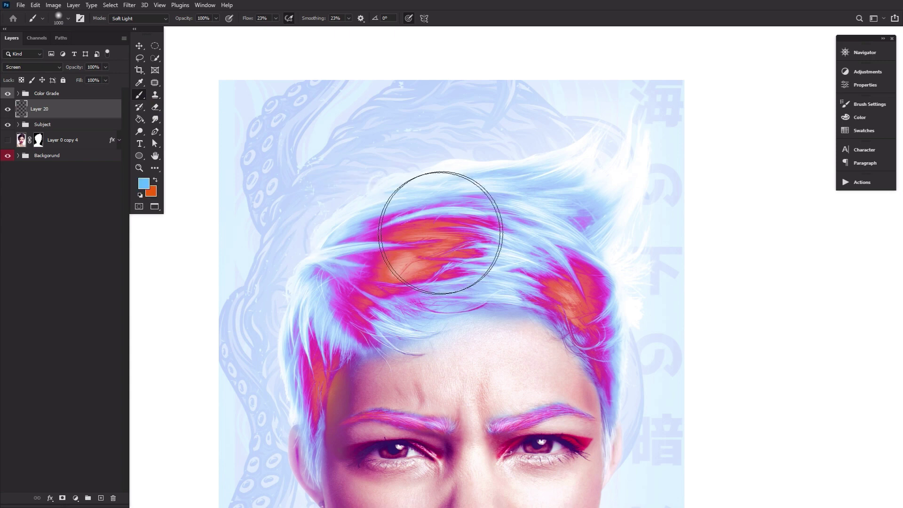
Shrink the brush, rotate the view, and paint orange streaks into the hair on Layer 20.
{"action": "key", "text": "bracketleft"}
{"action": "key", "text": "bracketleft"}
{"action": "key", "text": "bracketleft"}
{"action": "key", "text": "r"}
{"action": "mouse_move", "coordinate": [493, 302]}
{"action": "left_mouse_down"}
{"action": "mouse_move", "coordinate": [481, 150]}
{"action": "mouse_move", "coordinate": [460, 161]}
{"action": "left_mouse_up"}
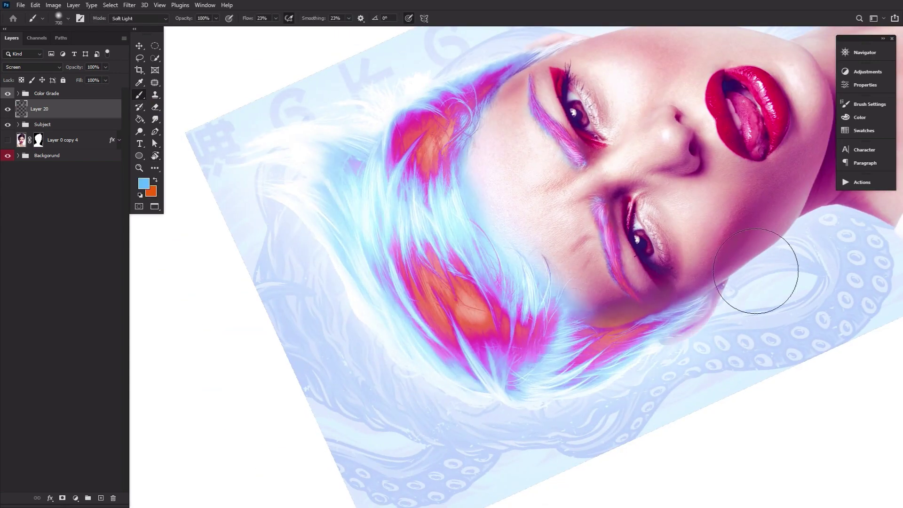
{"action": "left_click_drag", "start_coordinate": [386, 176], "coordinate": [402, 291]}
{"action": "key", "text": "x"}
{"action": "key", "text": "bracketleft"}
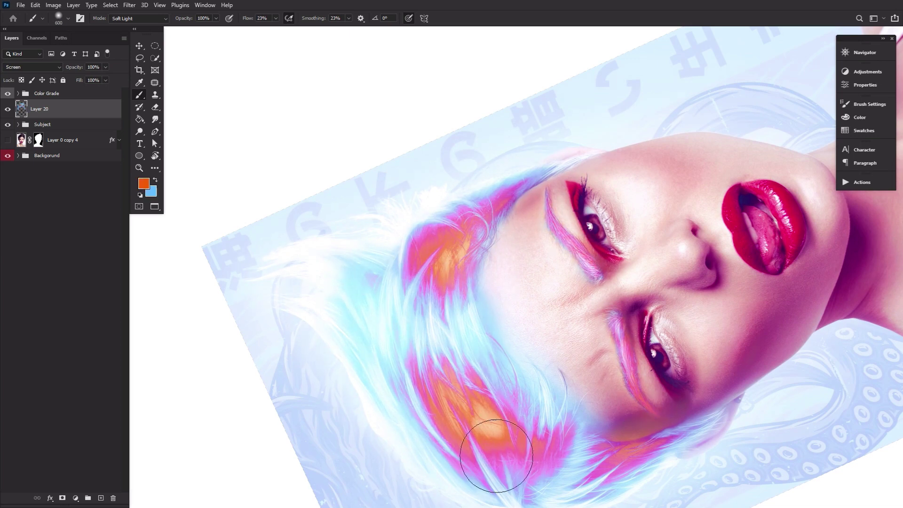
Turn the view head-up and alternate blue and orange strokes through the hair toward the face.
{"action": "key", "text": "x"}
{"action": "left_click_drag", "start_coordinate": [361, 350], "coordinate": [378, 223]}
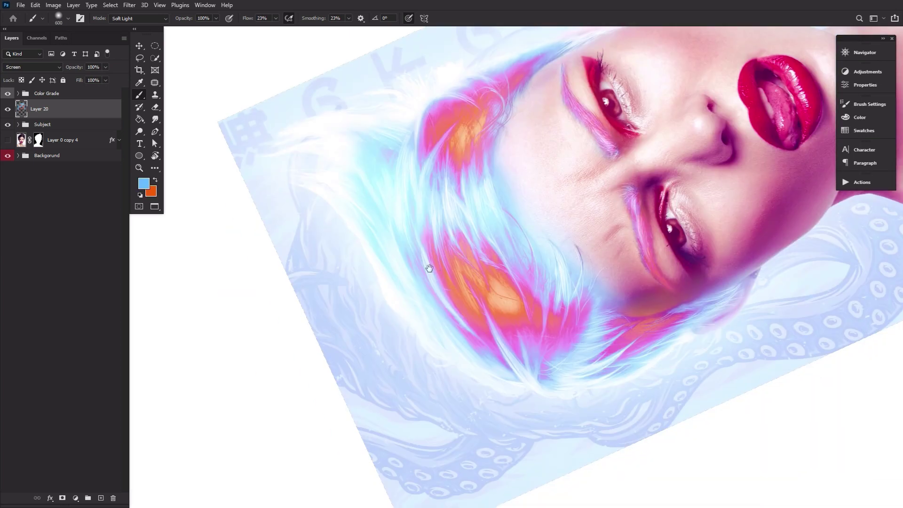
{"action": "key", "text": "r"}
{"action": "mouse_move", "coordinate": [761, 268]}
{"action": "left_mouse_down"}
{"action": "mouse_move", "coordinate": [729, 390]}
{"action": "mouse_move", "coordinate": [470, 303]}
{"action": "left_mouse_up"}
{"action": "key", "text": "x"}
{"action": "key", "text": "bracketleft"}
{"action": "key", "text": "x"}
{"action": "left_click_drag", "start_coordinate": [188, 470], "coordinate": [282, 239]}
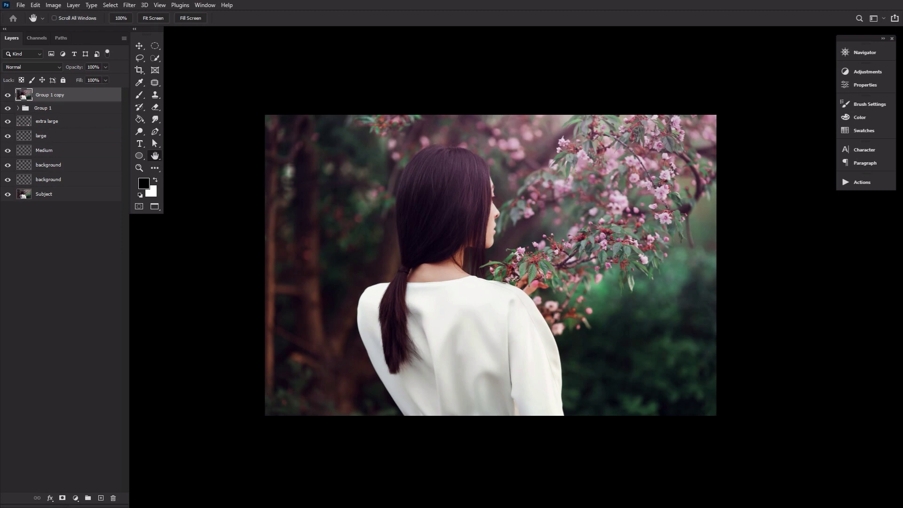
Darken the blossom photo with Brightness/Contrast at brightness -75 and contrast 63.
{"action": "left_click", "coordinate": [53, 4]}
{"action": "mouse_move", "coordinate": [64, 29]}
{"action": "left_click", "coordinate": [174, 27]}
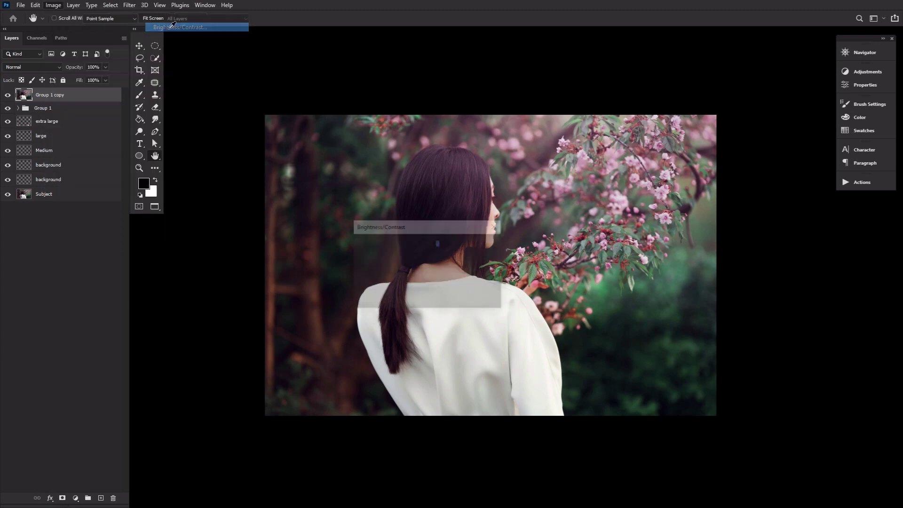
{"action": "left_click", "coordinate": [435, 278]}
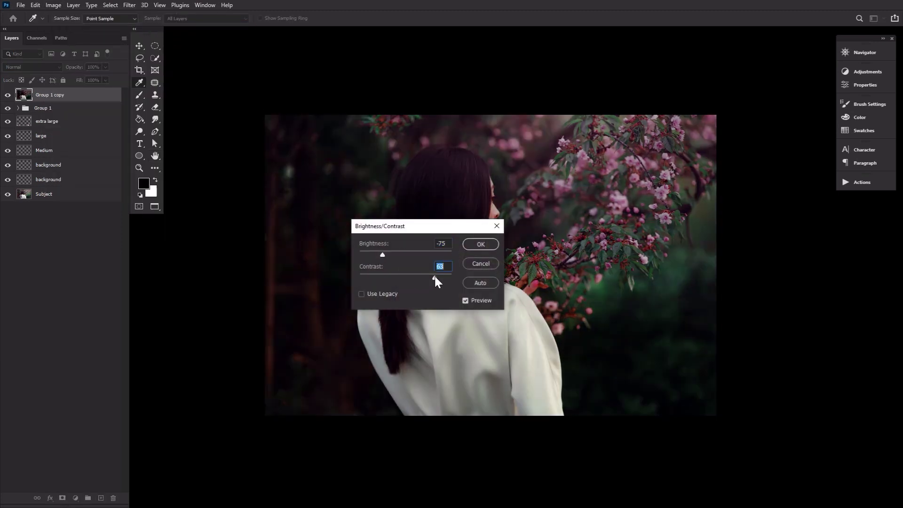
{"action": "left_click", "coordinate": [475, 245]}
Paint the original look back over the photo with the History Brush.
{"action": "key", "text": "h"}
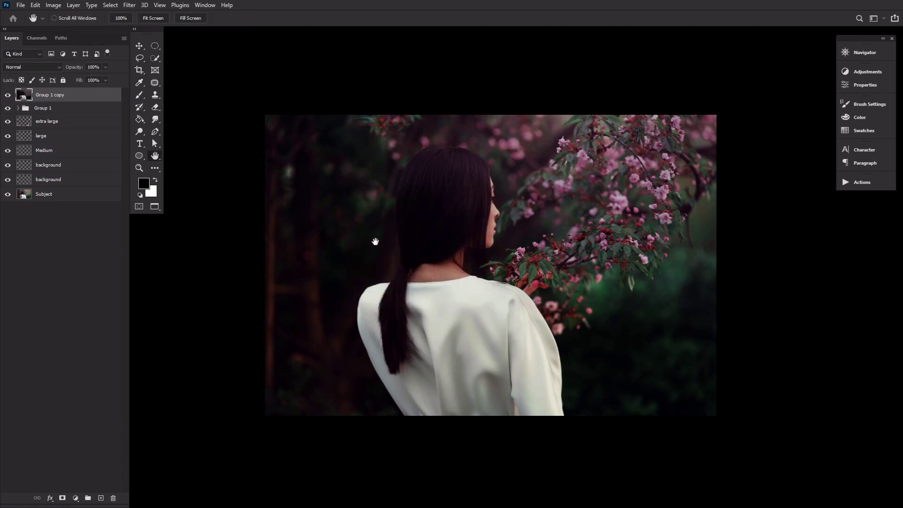
{"action": "key", "text": "y"}
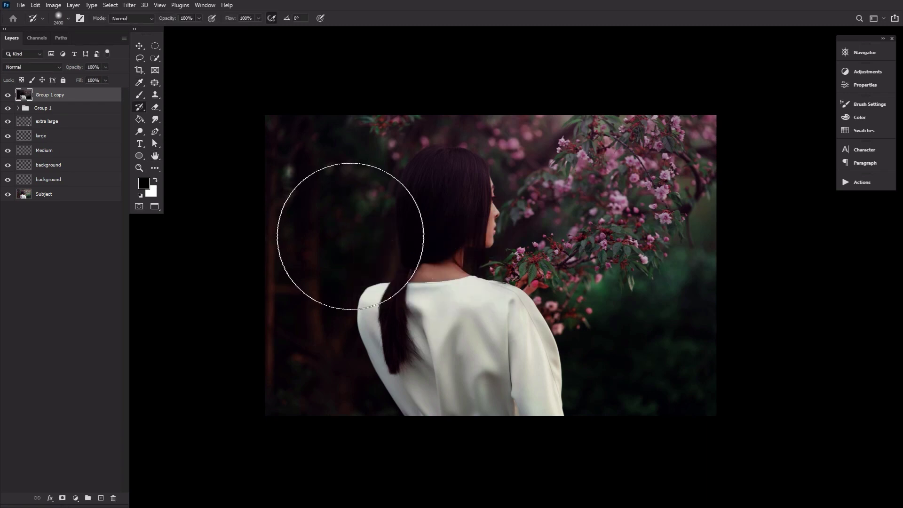
{"action": "mouse_move", "coordinate": [429, 288]}
{"action": "left_mouse_down"}
{"action": "mouse_move", "coordinate": [502, 235]}
{"action": "mouse_move", "coordinate": [565, 163]}
{"action": "mouse_move", "coordinate": [510, 197]}
{"action": "mouse_move", "coordinate": [482, 193]}
{"action": "mouse_move", "coordinate": [425, 233]}
{"action": "mouse_move", "coordinate": [441, 250]}
{"action": "mouse_move", "coordinate": [556, 260]}
{"action": "mouse_move", "coordinate": [595, 278]}
{"action": "left_mouse_up"}
{"action": "key", "text": "bracketleft"}
{"action": "key", "text": "bracketleft"}
{"action": "key", "text": "bracketleft"}
{"action": "key", "text": "bracketleft"}
{"action": "key", "text": "bracketleft"}
{"action": "key", "text": "bracketleft"}
{"action": "key", "text": "bracketleft"}
{"action": "key", "text": "bracketleft"}
{"action": "key", "text": "bracketleft"}
{"action": "key", "text": "bracketleft"}
{"action": "key", "text": "bracketleft"}
{"action": "key", "text": "bracketleft"}
{"action": "key", "text": "bracketleft"}
{"action": "key", "text": "bracketleft"}
{"action": "key", "text": "bracketleft"}
{"action": "key", "text": "bracketleft"}
{"action": "key", "text": "bracketleft"}
{"action": "key", "text": "bracketleft"}
{"action": "key", "text": "bracketleft"}
{"action": "key", "text": "bracketleft"}
{"action": "key", "text": "bracketleft"}
{"action": "key", "text": "bracketleft"}
{"action": "key", "text": "bracketleft"}
{"action": "key", "text": "bracketleft"}
{"action": "key", "text": "bracketleft"}
{"action": "key", "text": "bracketleft"}
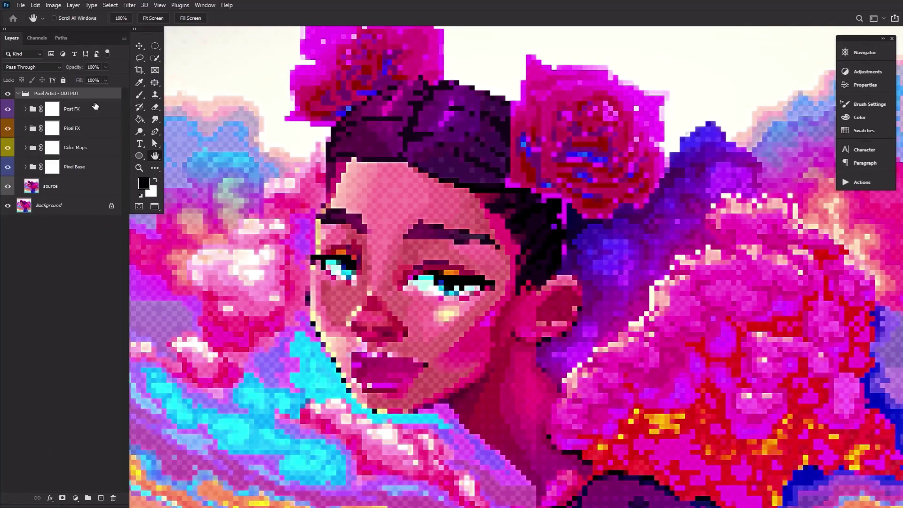
Open Edit > Preferences > Performance to reach the History States setting of 25.
{"action": "left_click", "coordinate": [37, 6]}
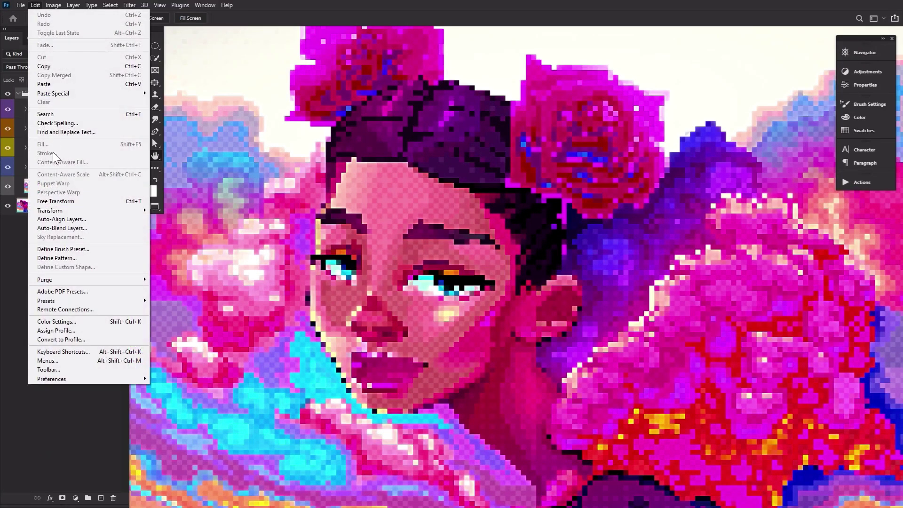
{"action": "mouse_move", "coordinate": [98, 374]}
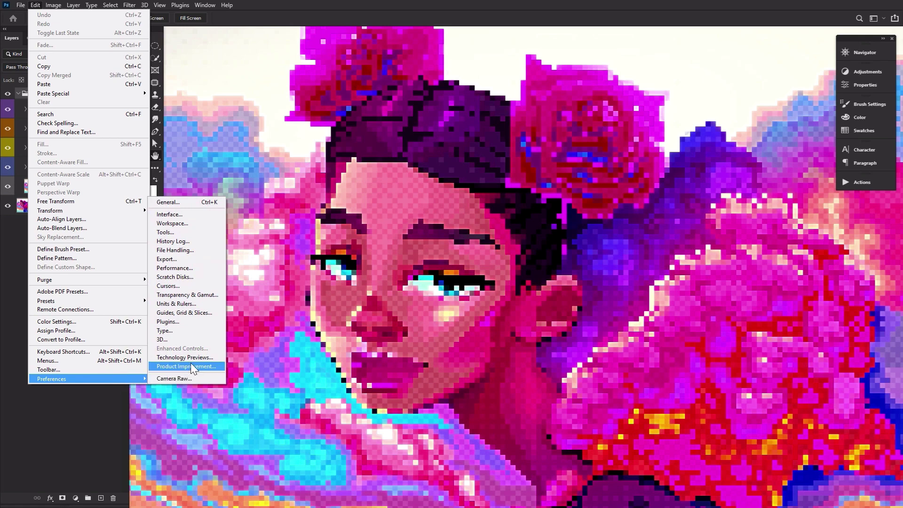
{"action": "left_click", "coordinate": [193, 268]}
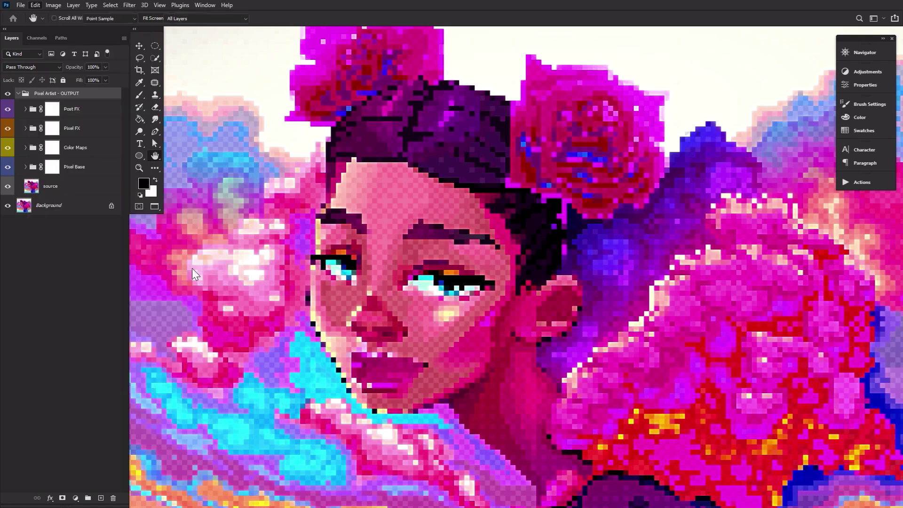
{"action": "mouse_move", "coordinate": [489, 282]}
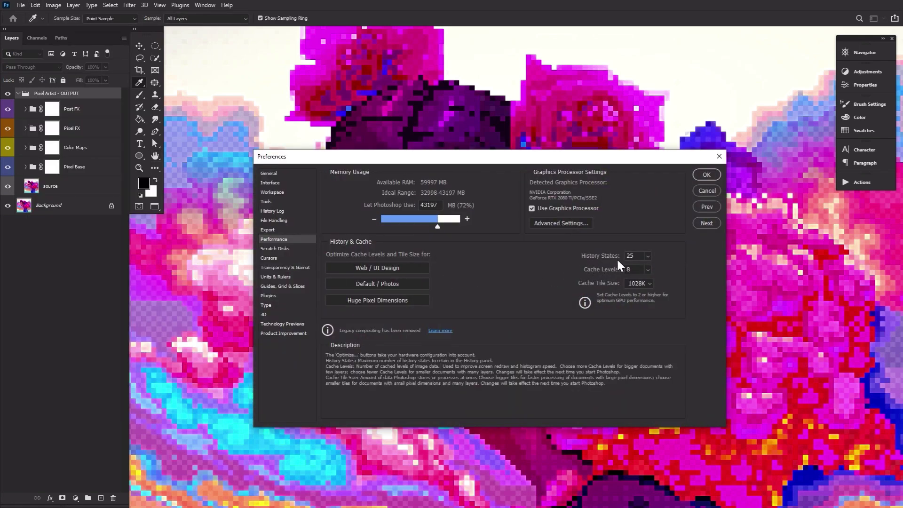